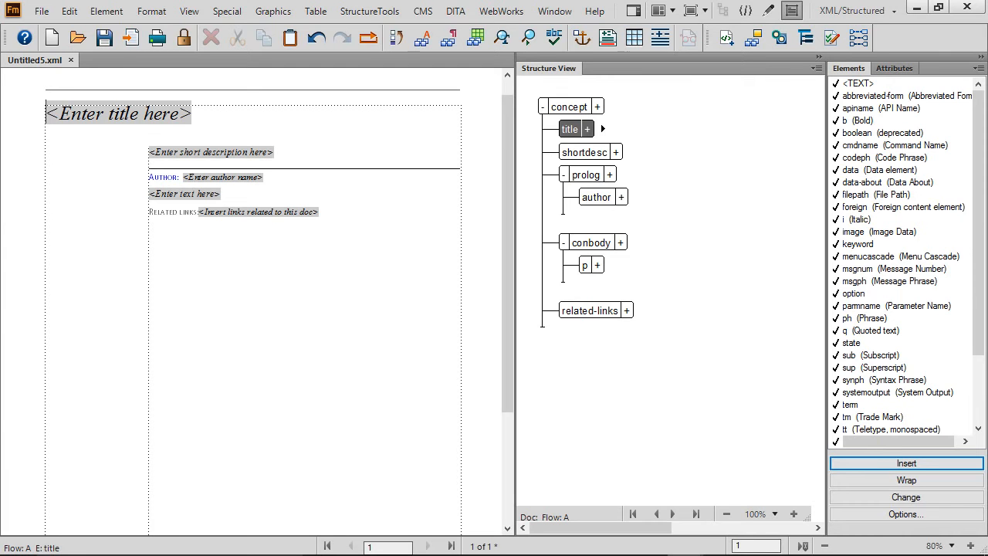
- Title the concept 'Overview of maps' and delete its prolog and related-links elements
type("Overview of maps")
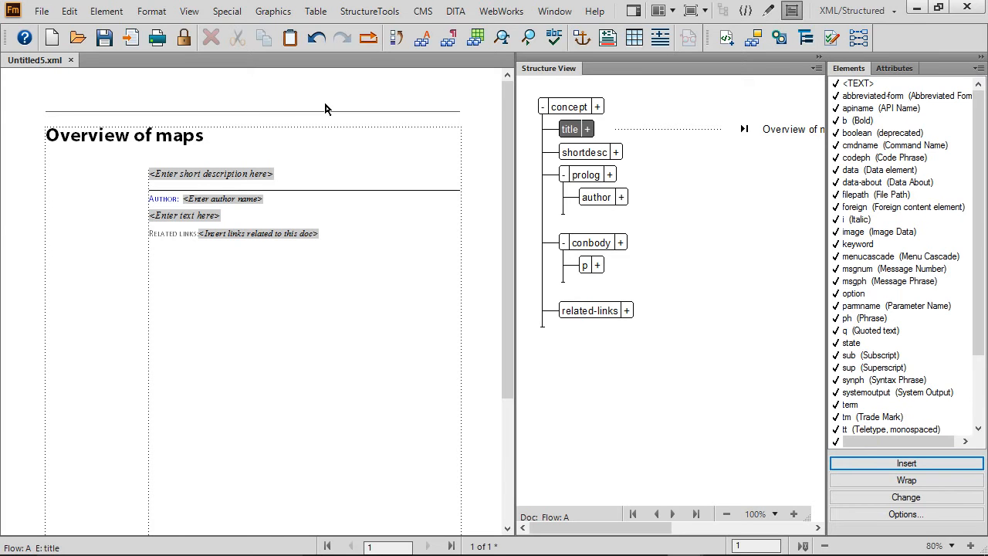
left_click(592, 175)
key("Delete")
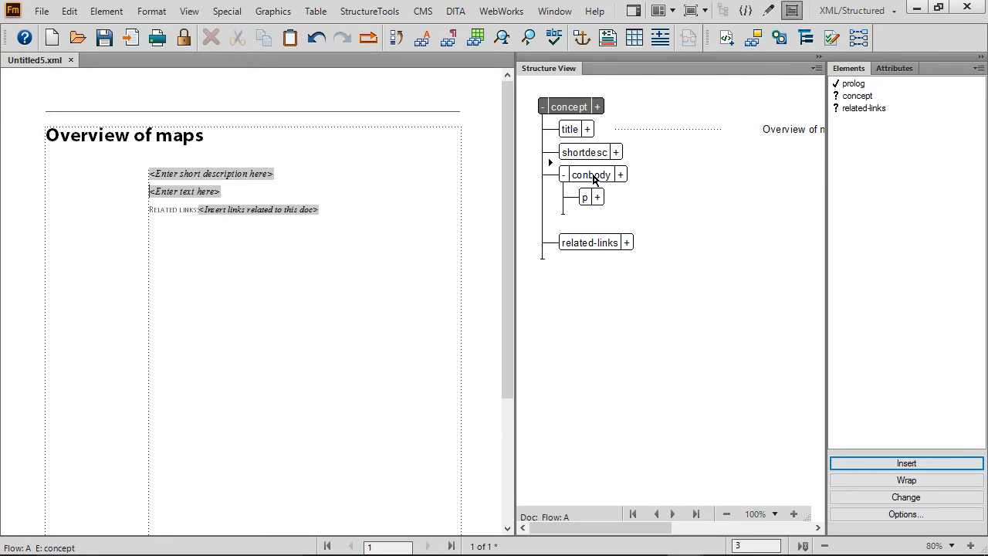
left_click(592, 243)
key("Delete")
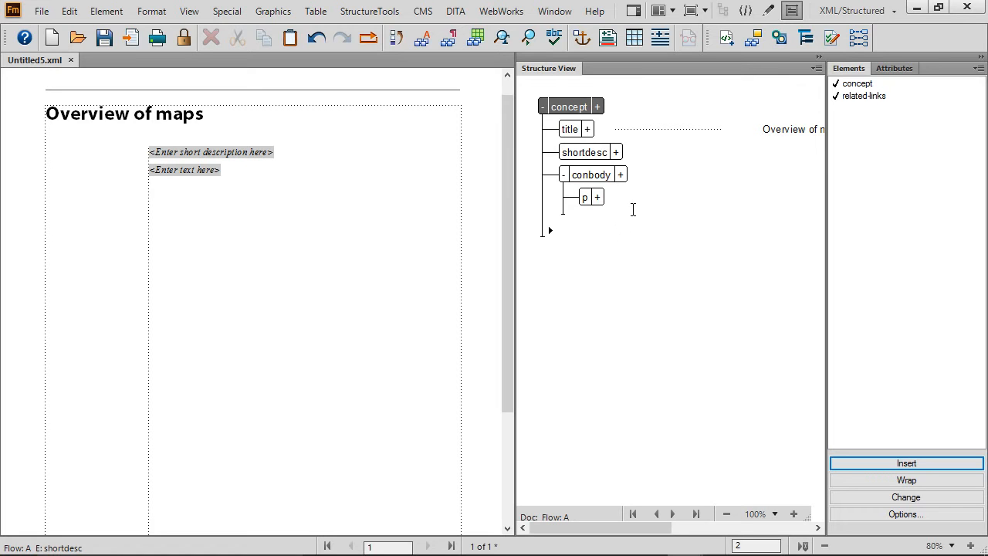
- Fill in the short description starting 'The <map> element describes the relationships among a set of resources' and the body paragraph starting 'Maps consist of references'
left_click(640, 151)
type("The <map> element describes the relationships among a set of resources, such as DITA topics. Maps consist of references to topics, maps, and other resources organized into hierarchies, groups, and tables. Maps express these relationships in a single common format that can be used for different outputs.")
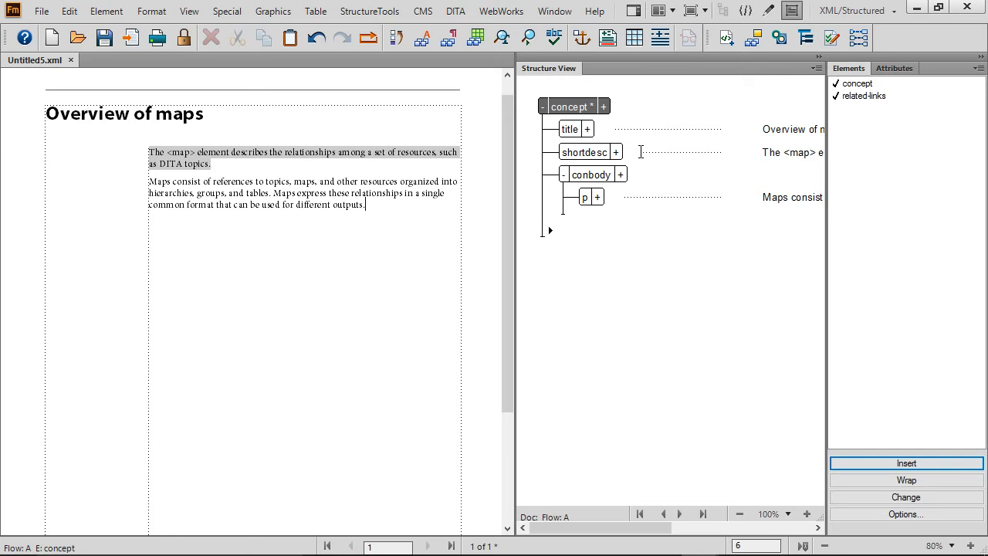
- Switch to XMetaL and title the reference topic 'Publish output formats'
key("alt+Tab")
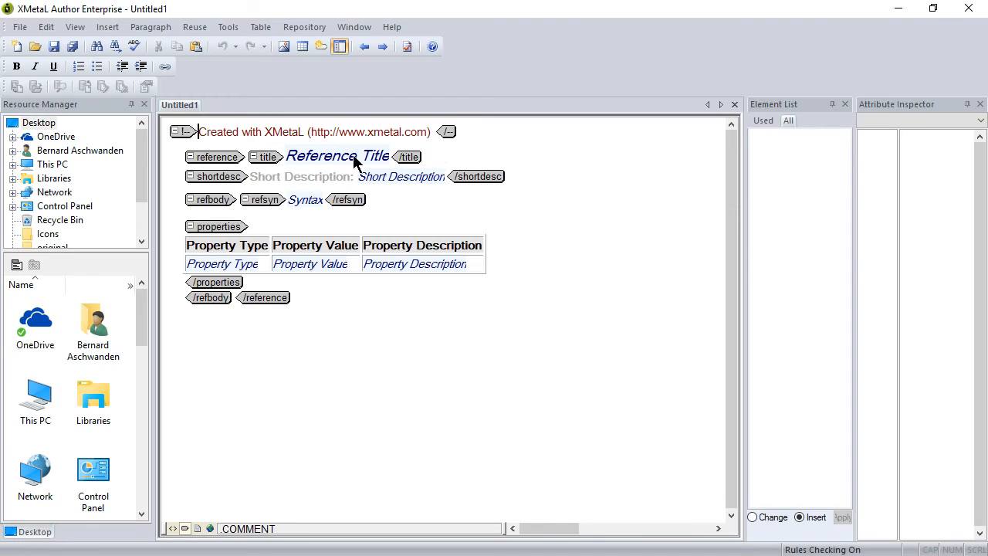
left_click(328, 157)
type("Publish output formats")
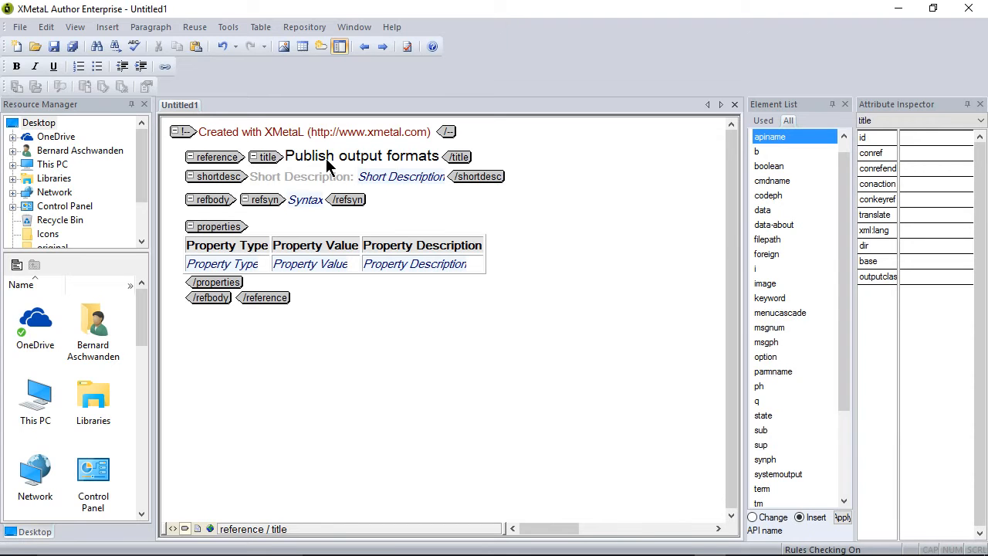
- Delete the refbody element and enter the short description 'A map can be converted to a range of filetypes.'
left_click(212, 200)
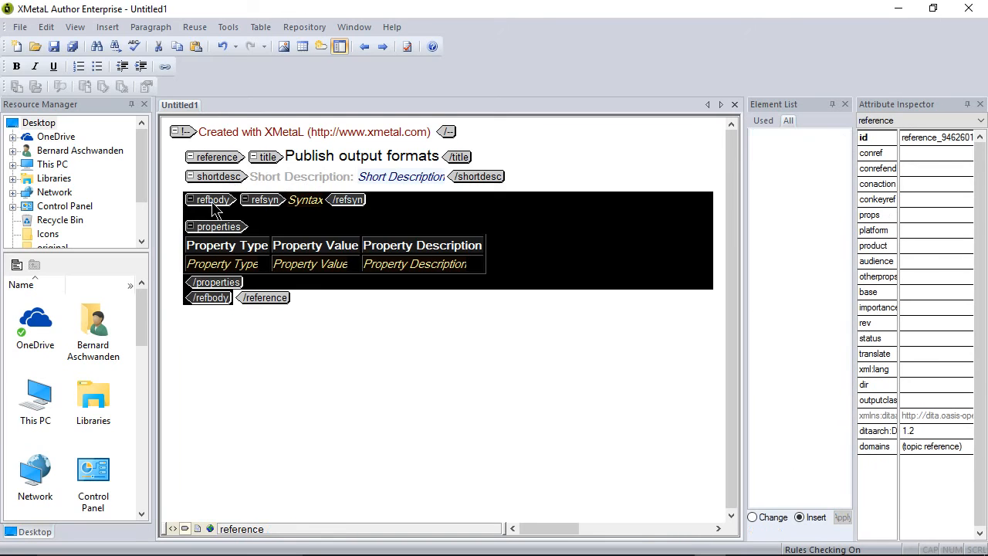
key("Delete")
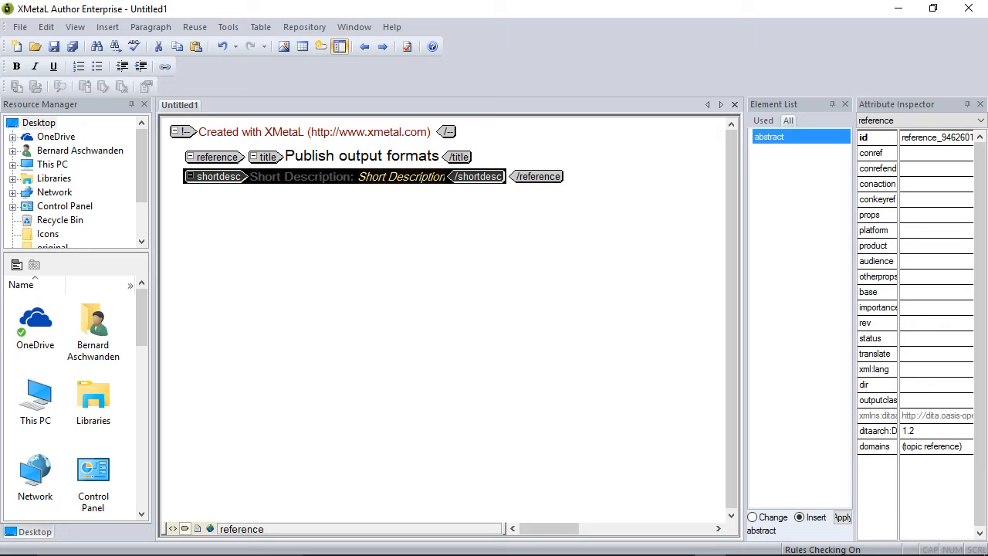
type("A map can be converted to a range of filetypes.")
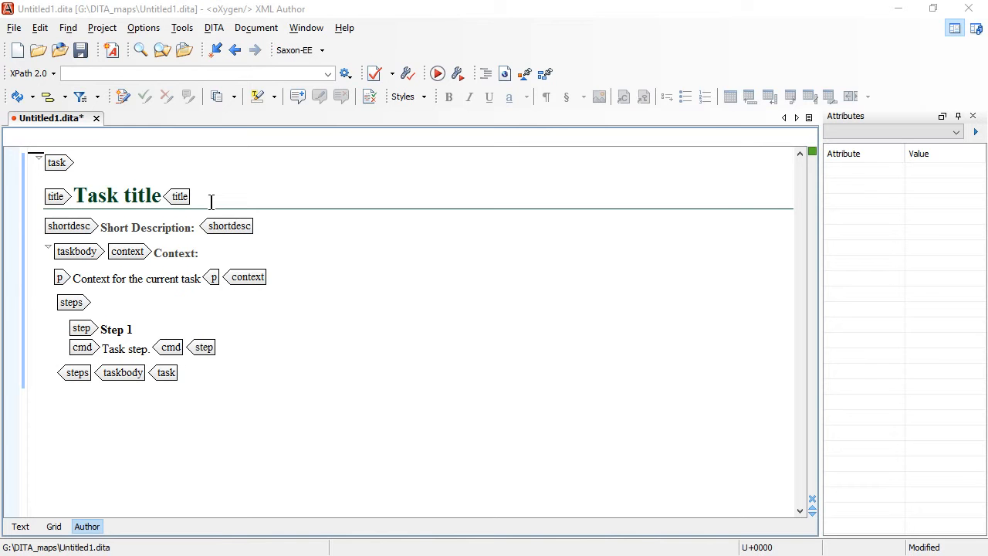
- In oXygen XML Author, replace the task's placeholder title with 'Add topics to a map'
left_click_drag(75, 197, 161, 196)
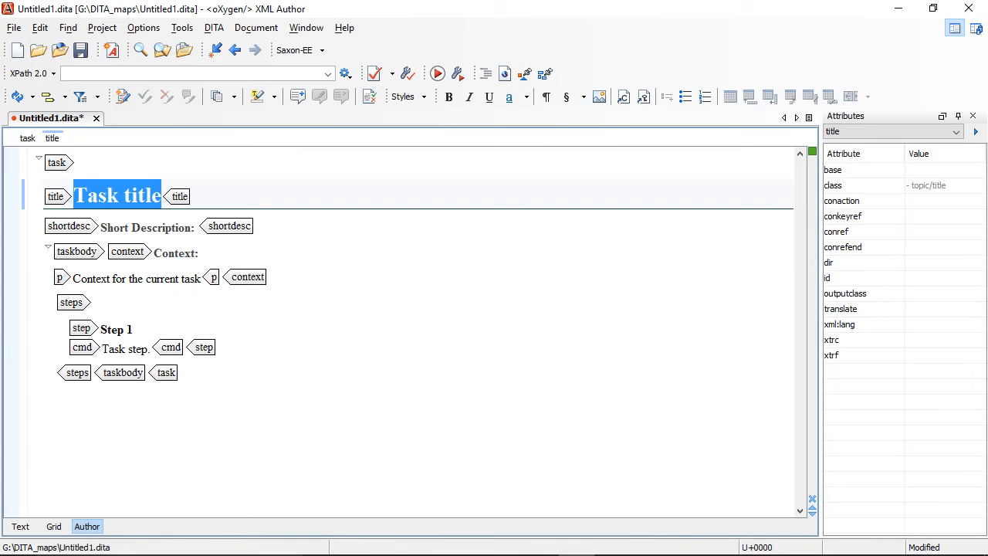
type("Add topics to a map")
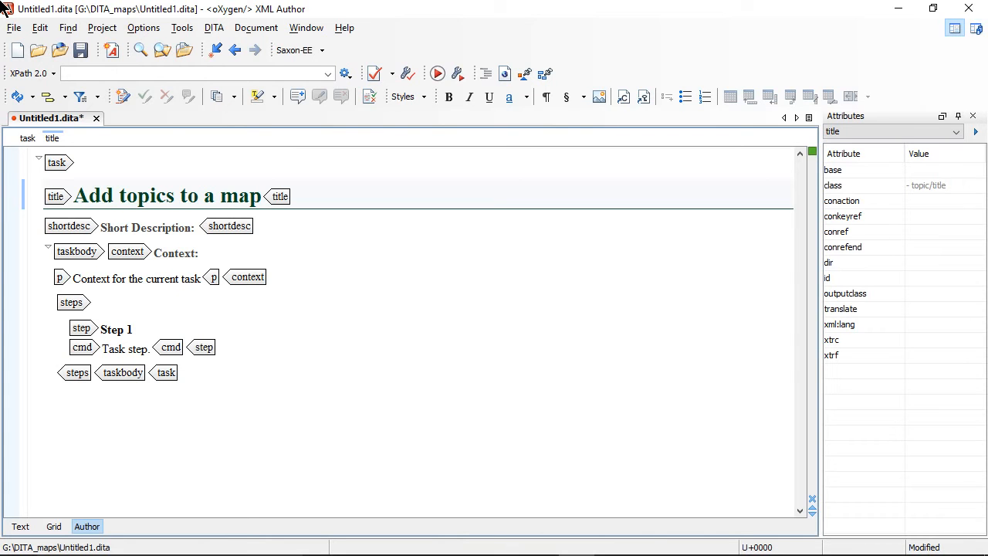
- Delete the taskbody and write a short description stating that tool specifics may differ but the general approach to adding topics to a map is the same
left_click(77, 252)
key("Delete")
type("While the specifics in each tool may be a bit different, the general approach to adding new topics to a map is the same.")
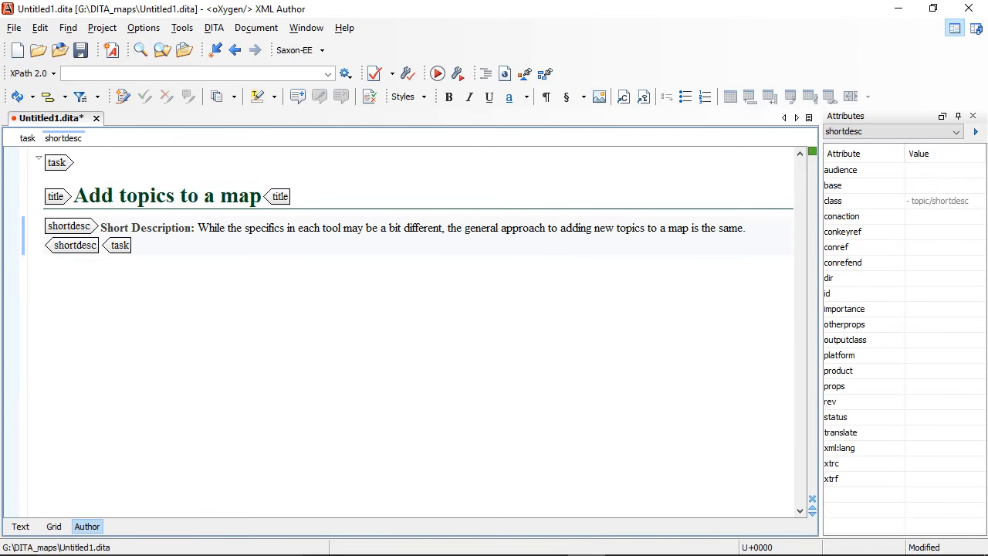
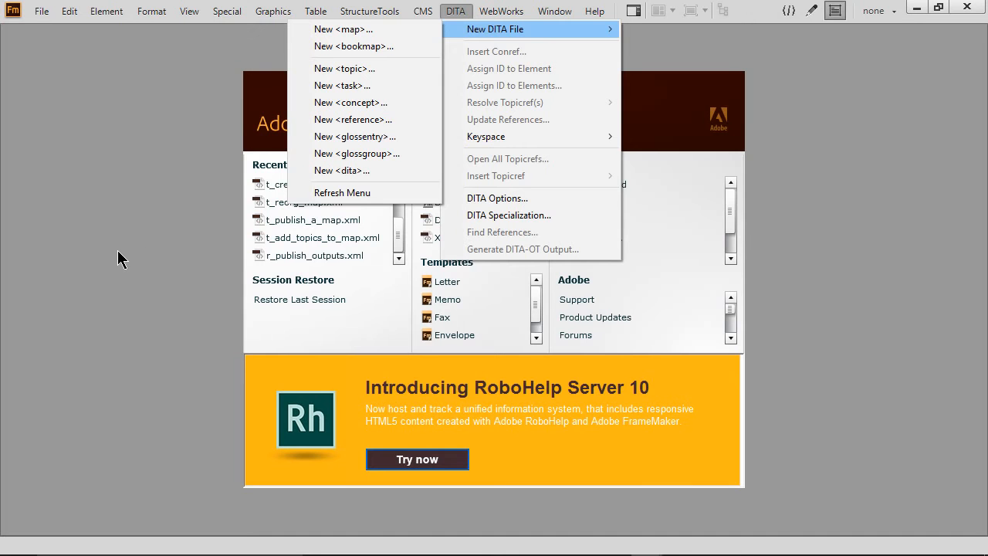
- In FrameMaker, create a new DITA map and insert topicrefs to c_ditamaps.xml, t_create_a_map.xml and t_reorg_map.xml
left_click(306, 31)
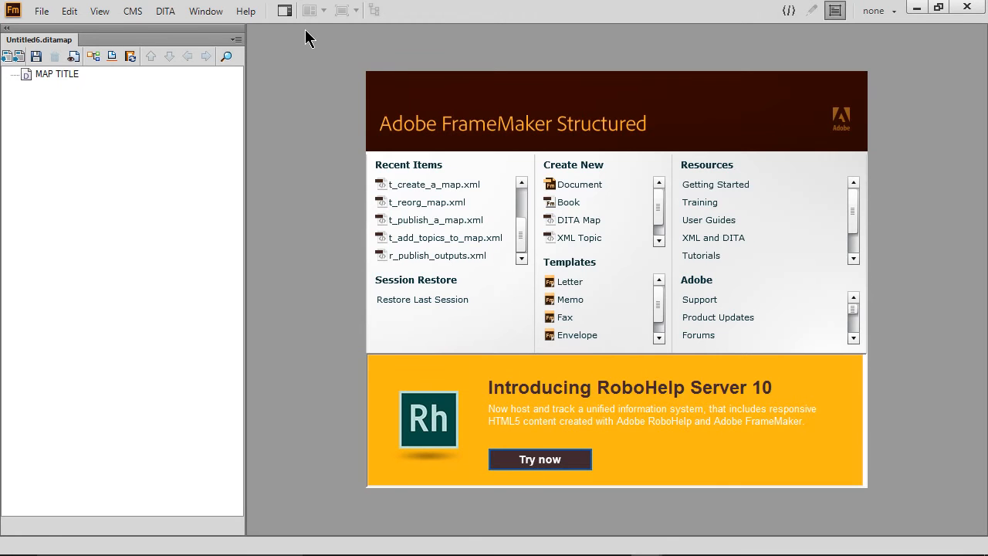
left_click(31, 76)
left_click(7, 62)
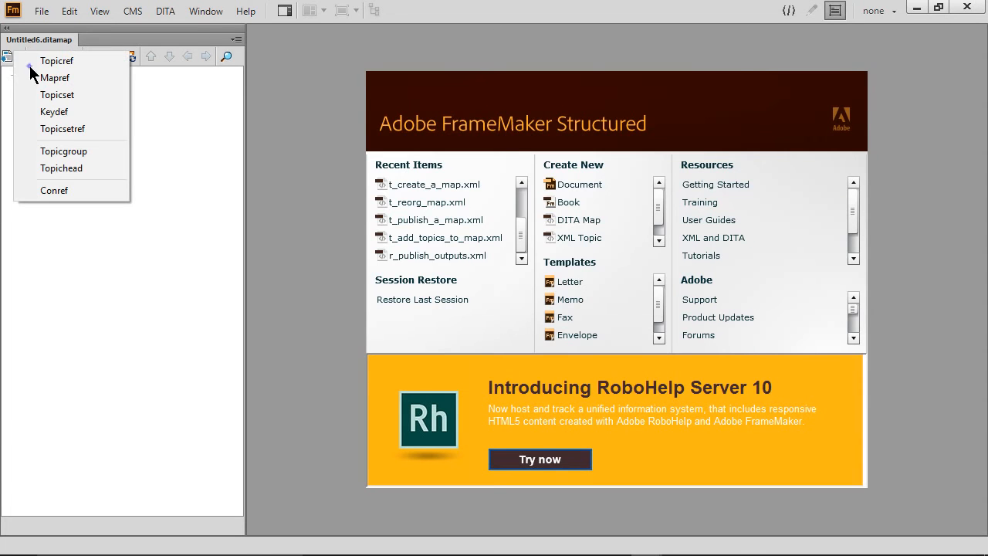
left_click(31, 63)
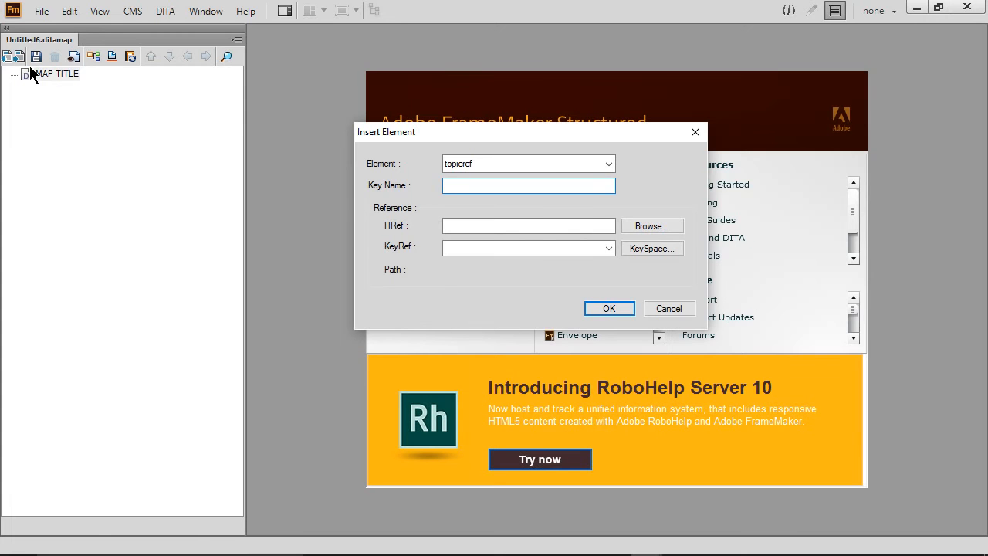
left_click(652, 226)
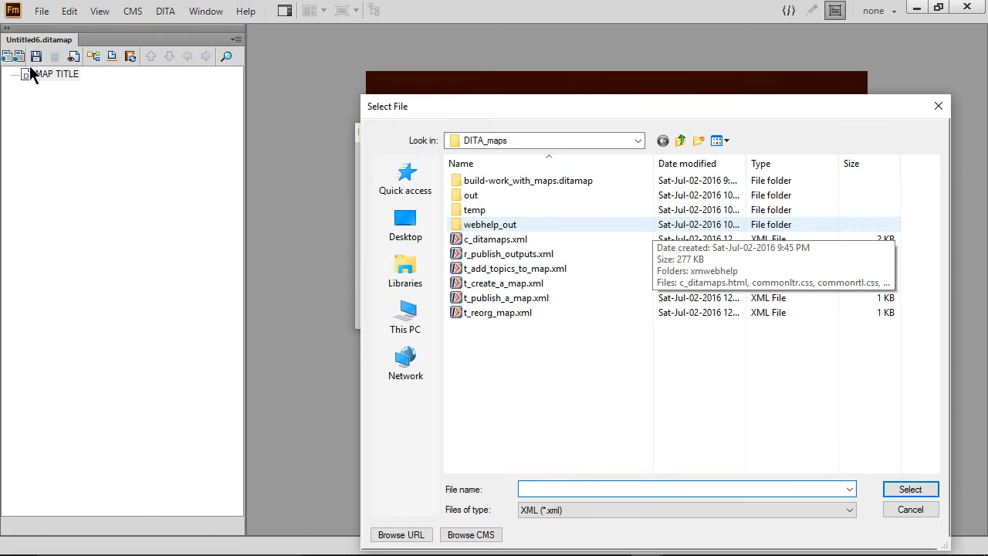
left_click(495, 240)
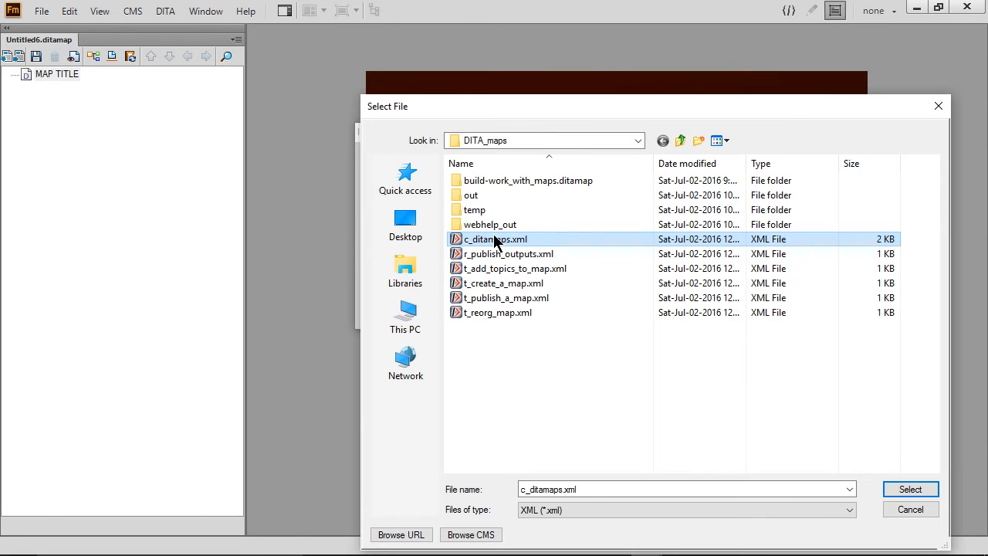
left_click(485, 289, "ctrl")
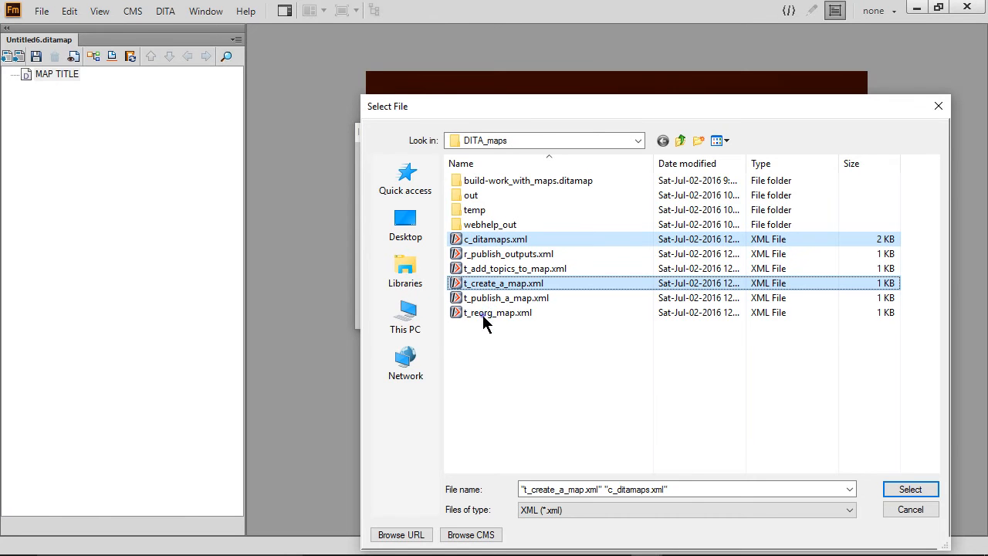
left_click(483, 315, "ctrl")
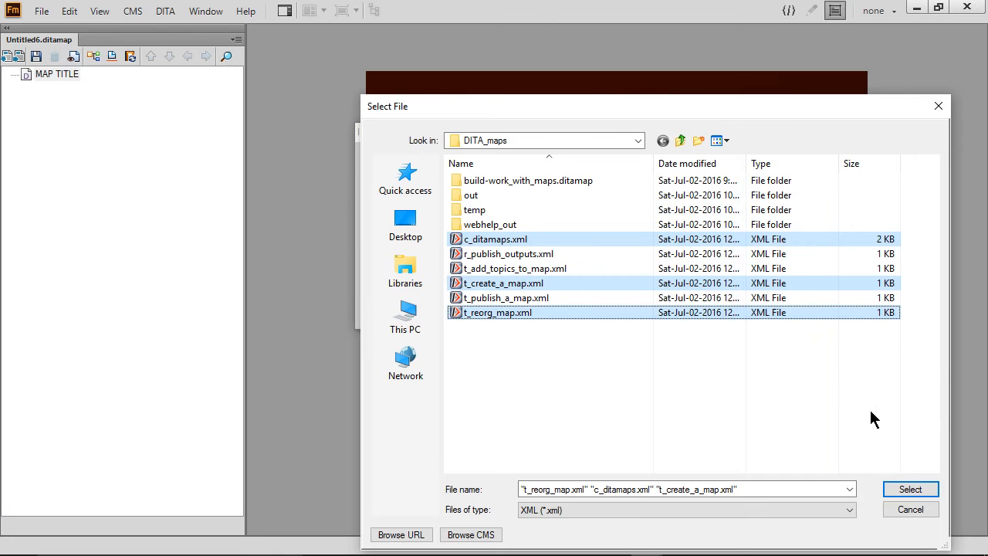
left_click(904, 490)
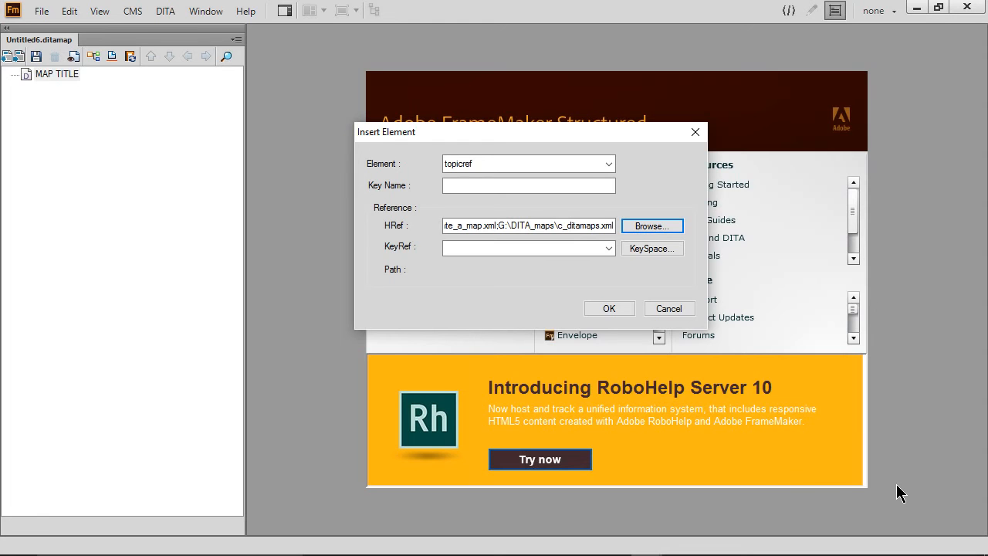
left_click(609, 308)
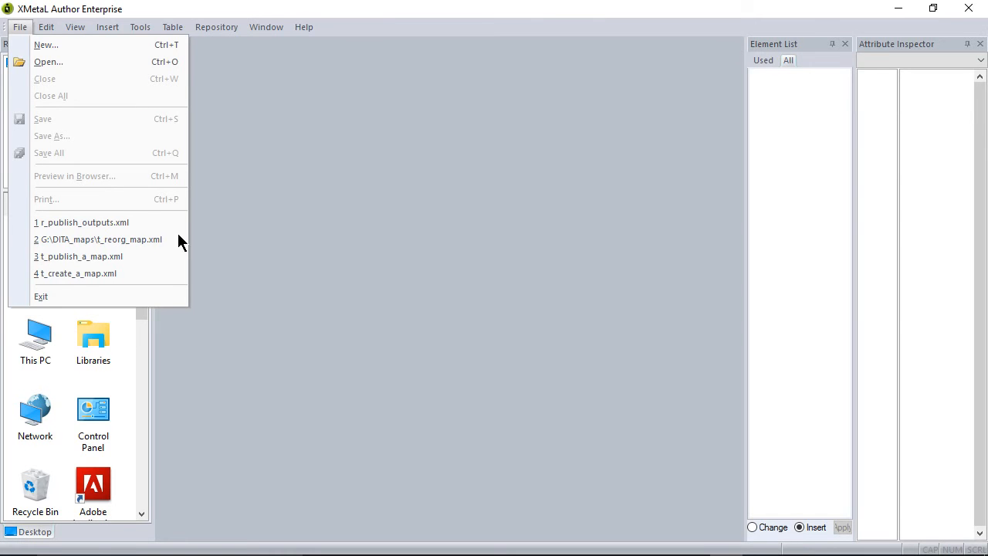
- In XMetaL, create a new DITA document of type Map with the title 'Create and publish map'
left_click(45, 46)
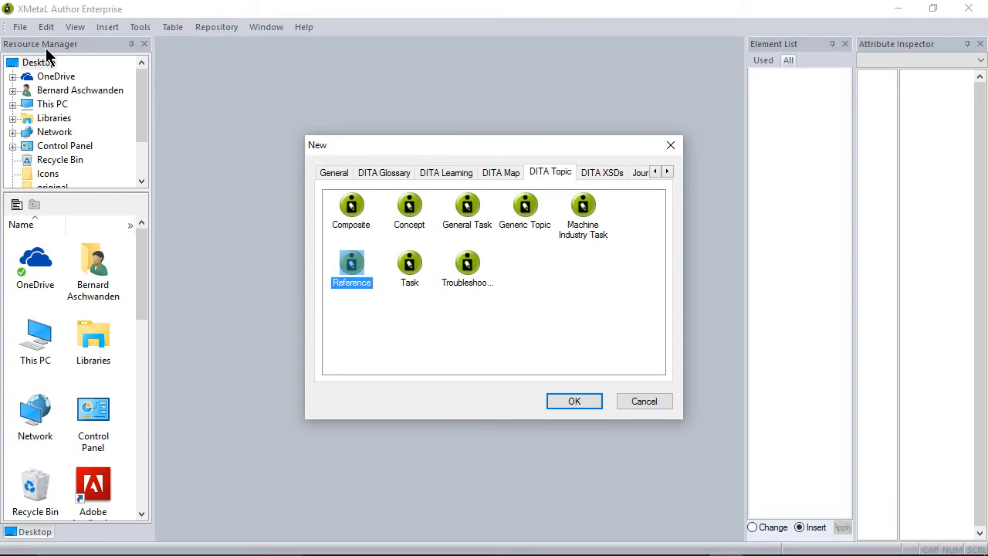
left_click(506, 171)
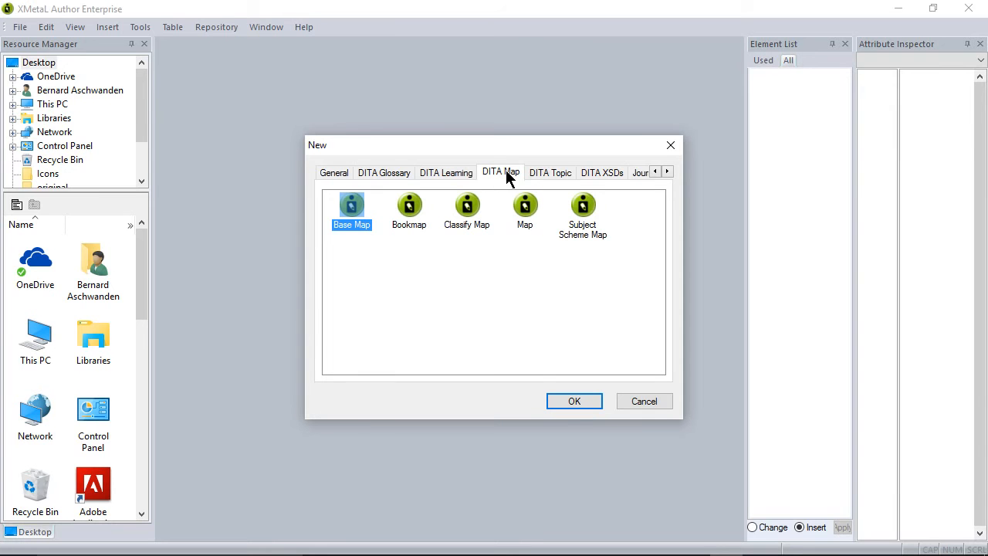
double_click(526, 213)
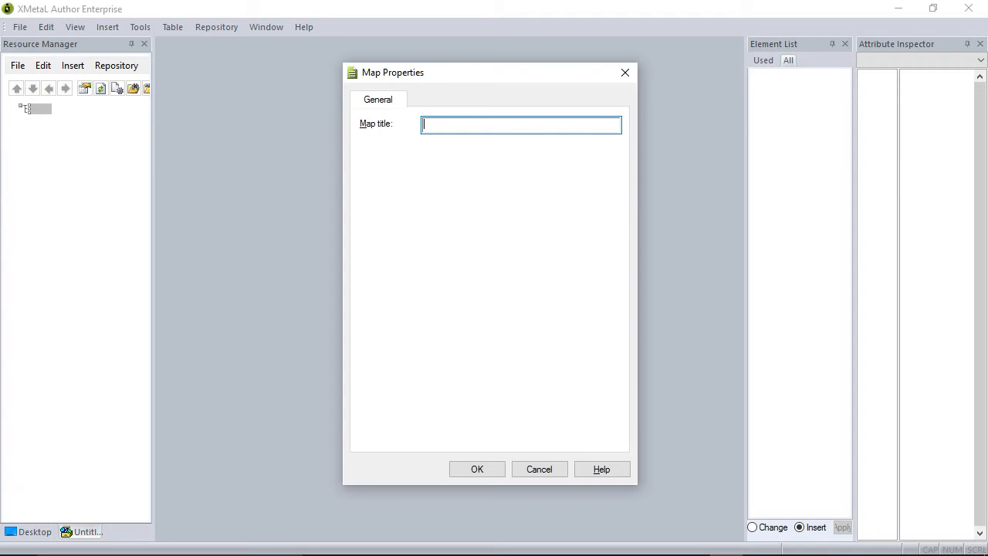
type("Create and publish map")
key("Return")
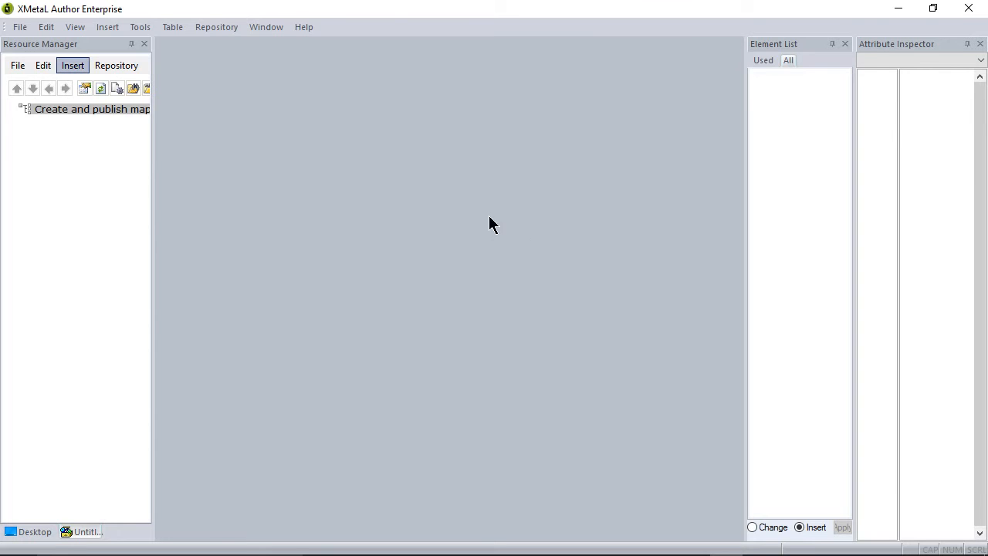
- Insert a topic reference to r_publish_outputs.xml from the DITA_maps folder into the map
left_click(73, 67)
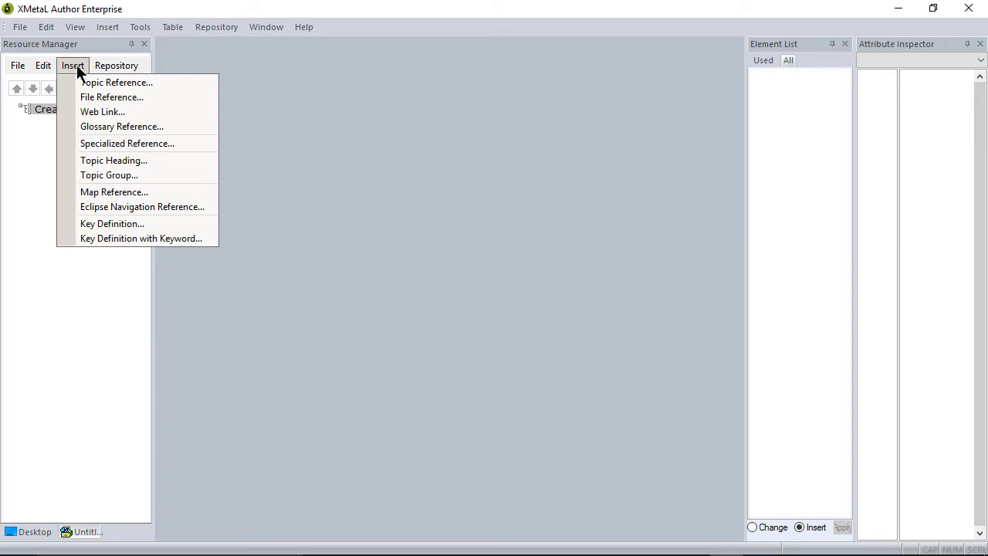
left_click(82, 82)
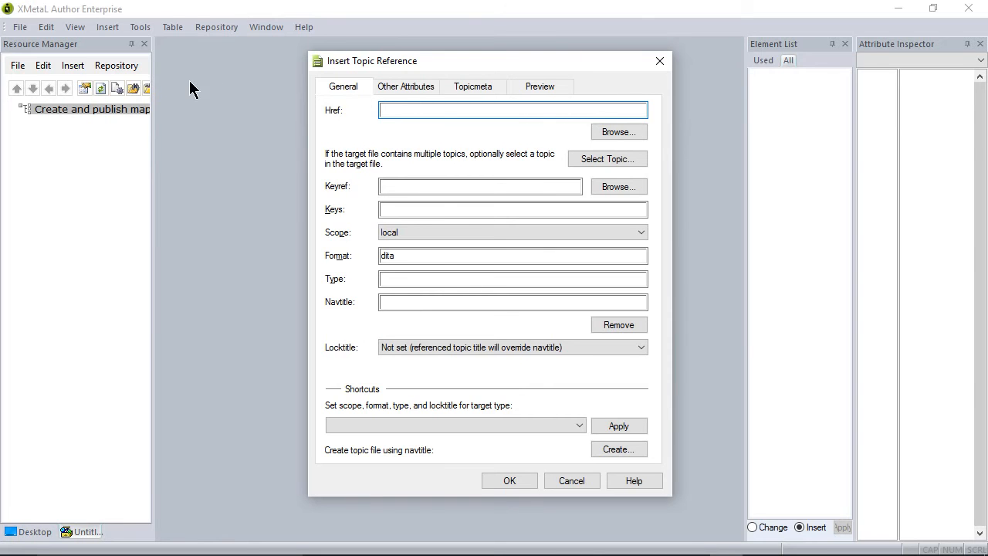
left_click(620, 133)
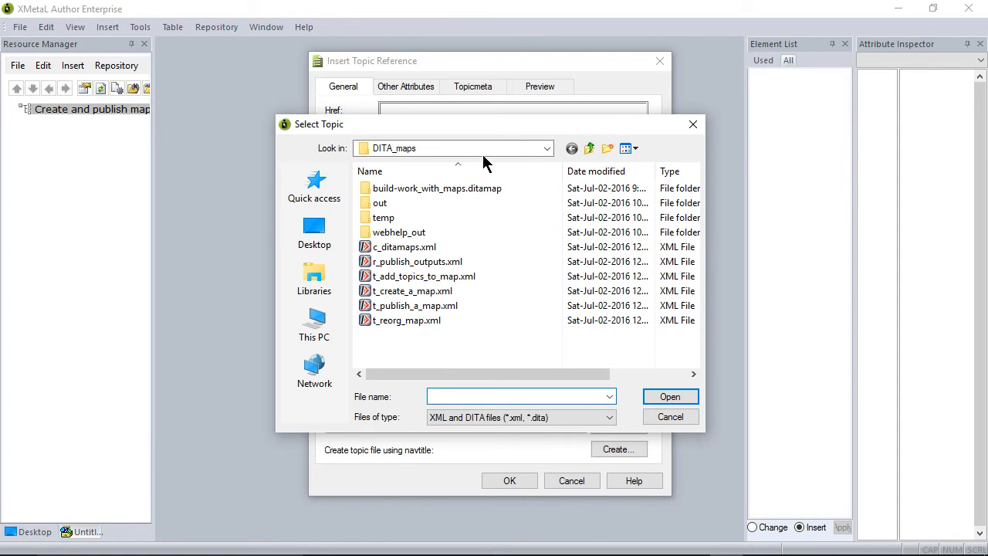
left_click(418, 262)
left_click(670, 395)
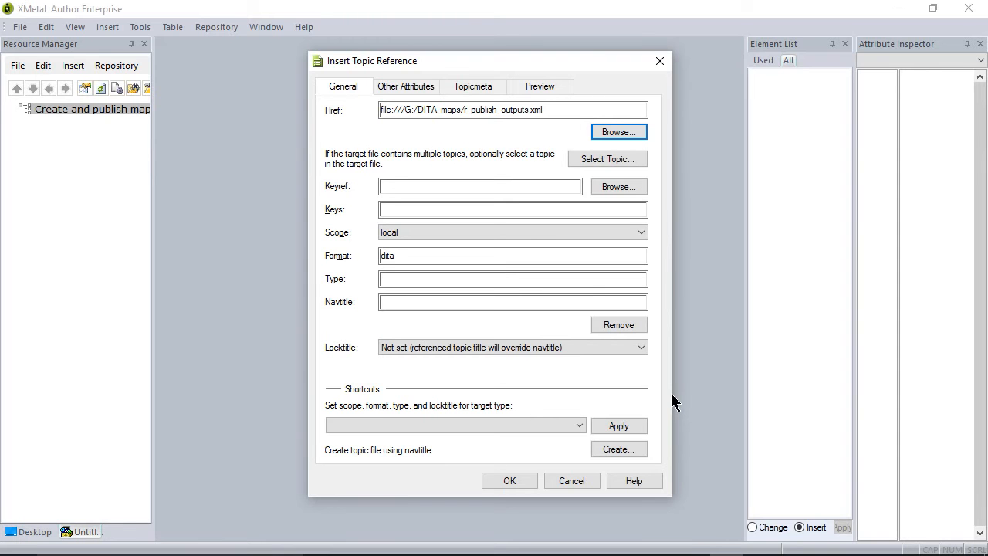
left_click(510, 480)
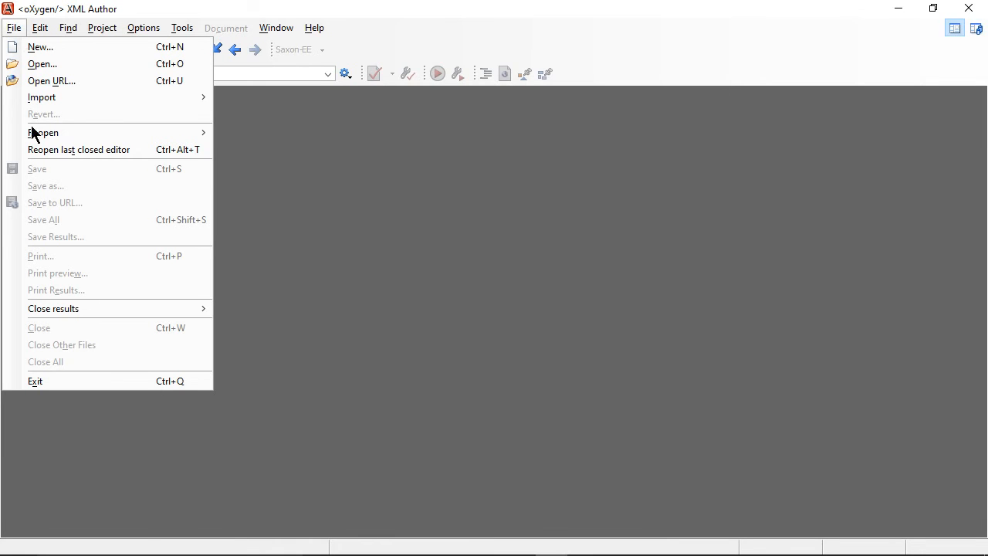
- In oXygen XML Author, create a new DITA map and open it in the DITA Maps Manager
left_click(31, 47)
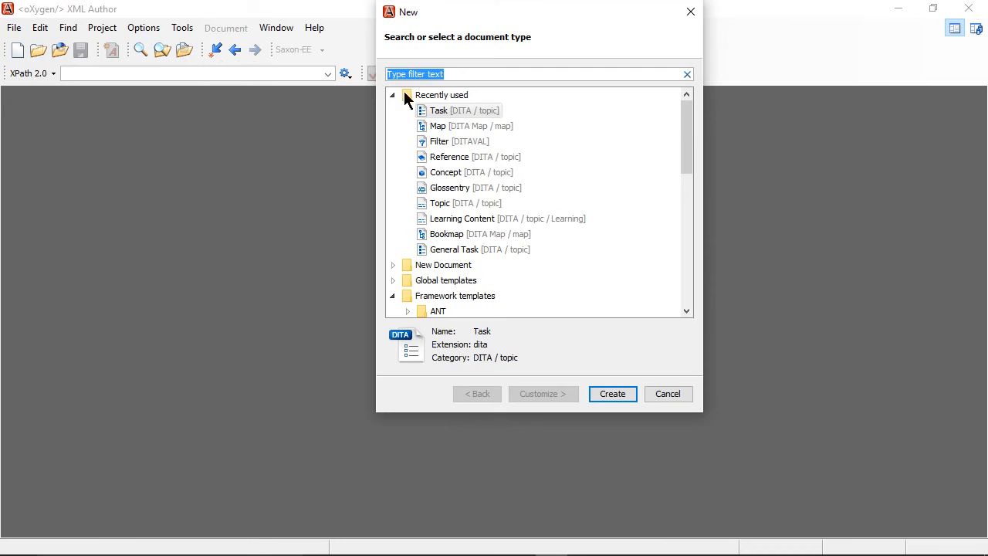
double_click(435, 128)
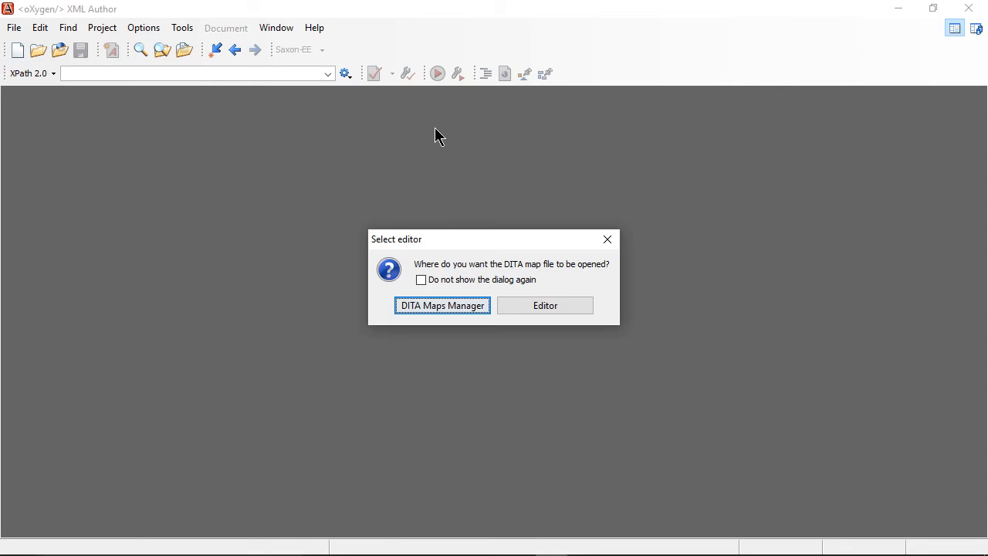
left_click(430, 308)
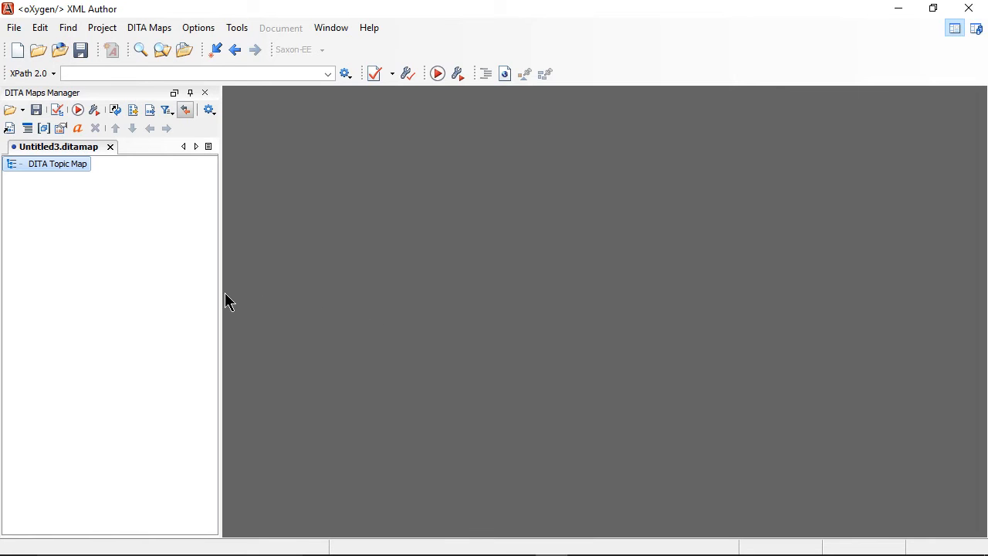
- Insert topic references to t_create_a_map.xml and t_reorg_map.xml from the DITA_maps folder into the new map
left_click(9, 128)
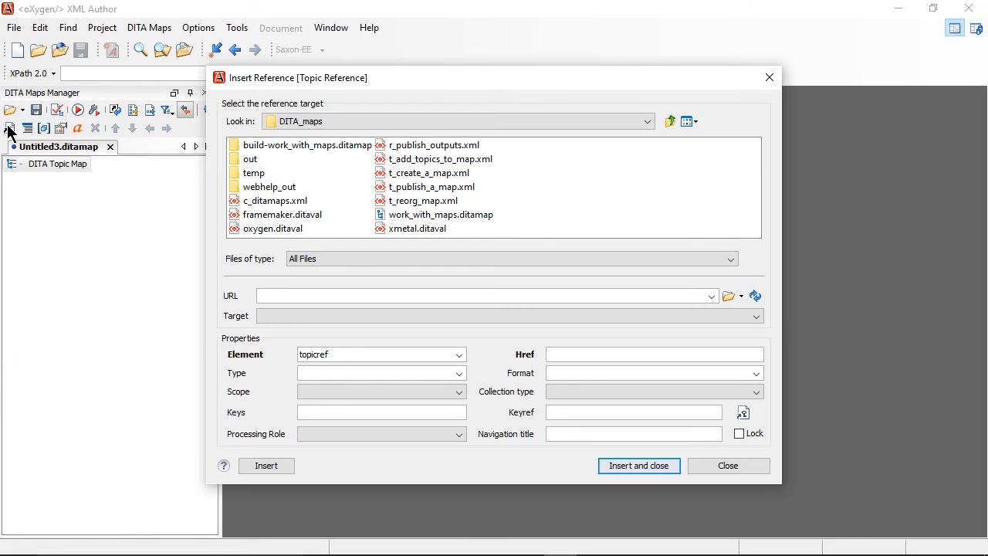
left_click(396, 172)
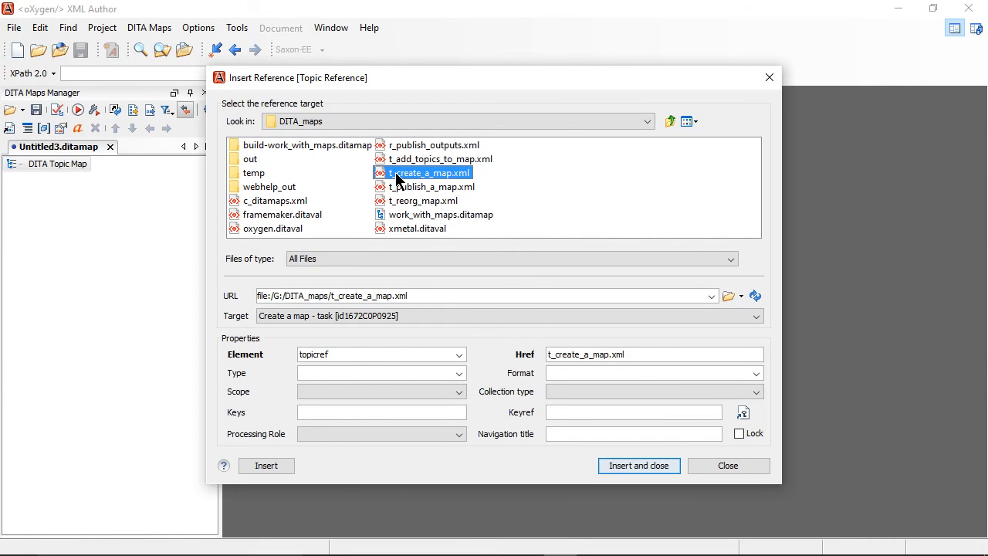
left_click(431, 202, "ctrl")
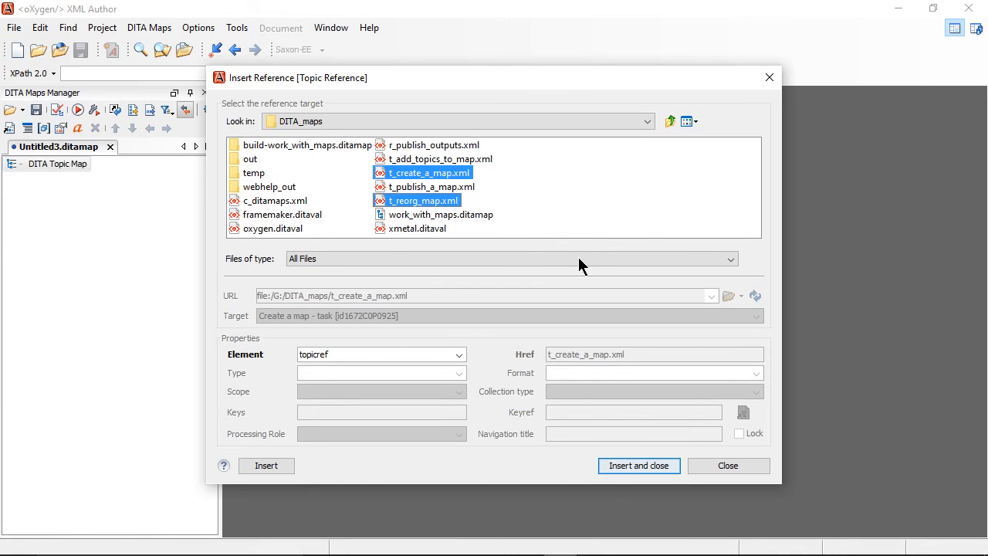
left_click(637, 466)
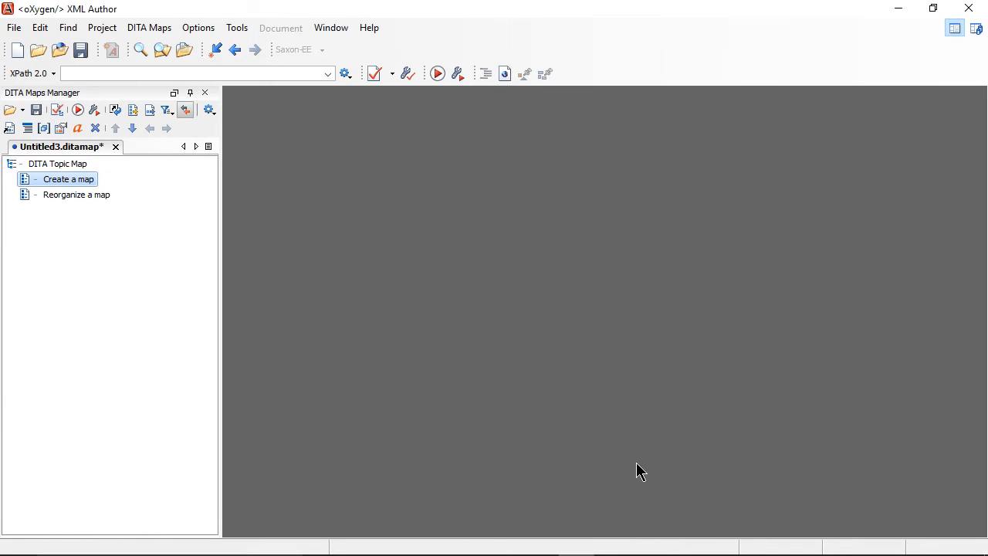
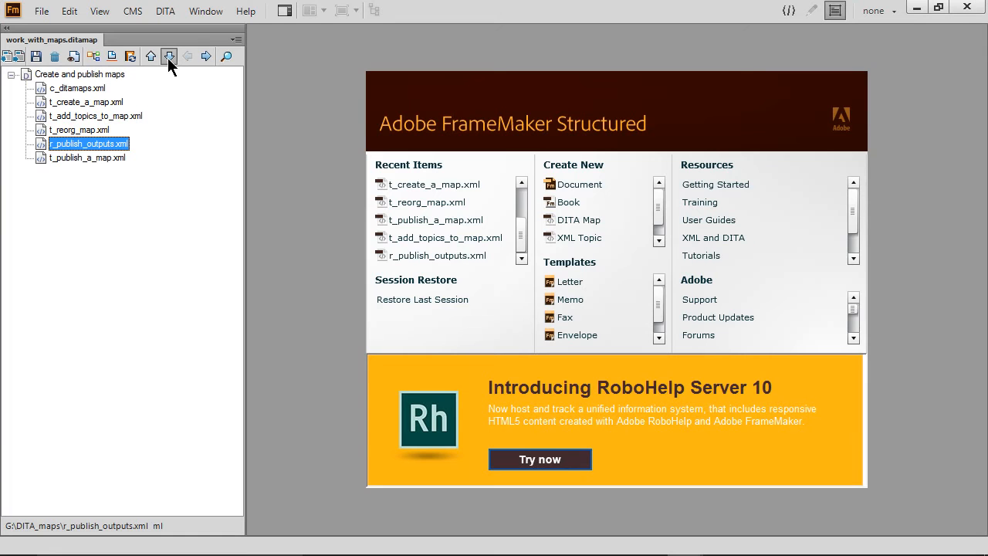
- In FrameMaker, move r_publish_outputs.xml below t_publish_a_map.xml and nest it there, then nest the four task topics under c_ditamaps.xml
left_click(167, 56)
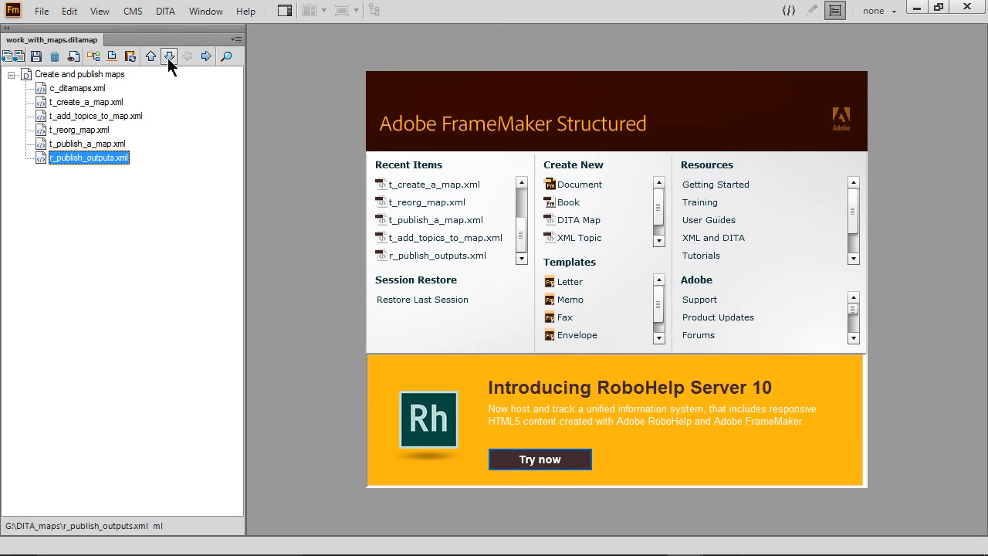
left_click(204, 58)
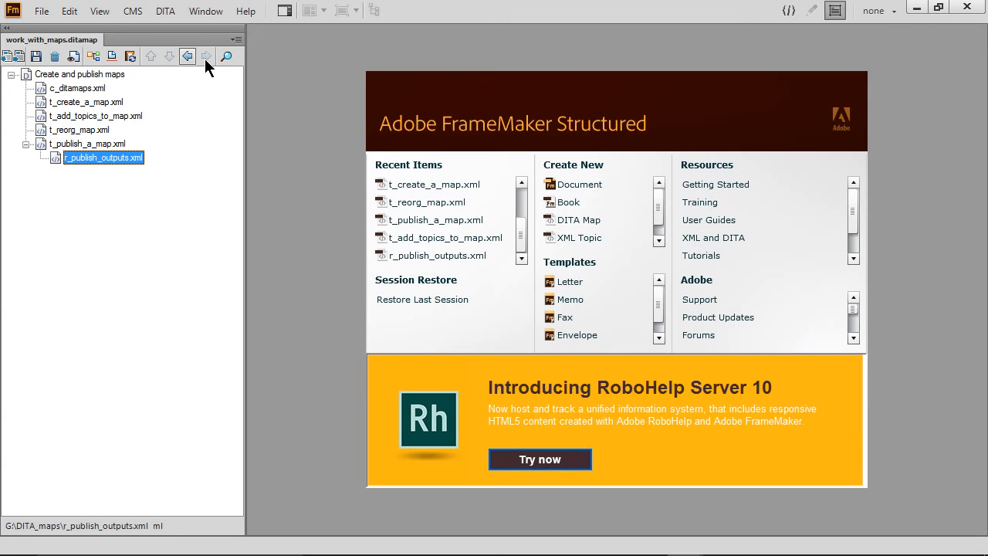
left_click(83, 102)
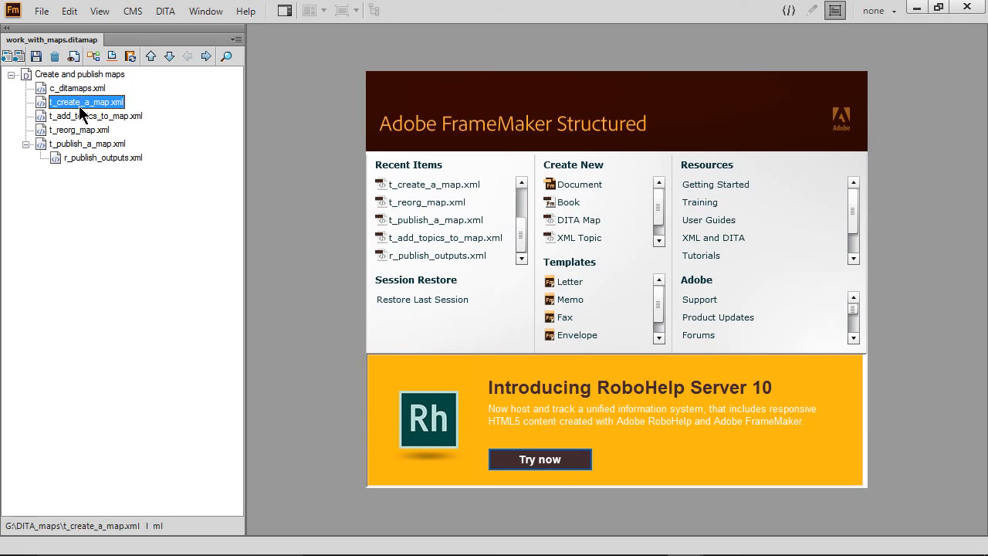
left_click(79, 146, "shift")
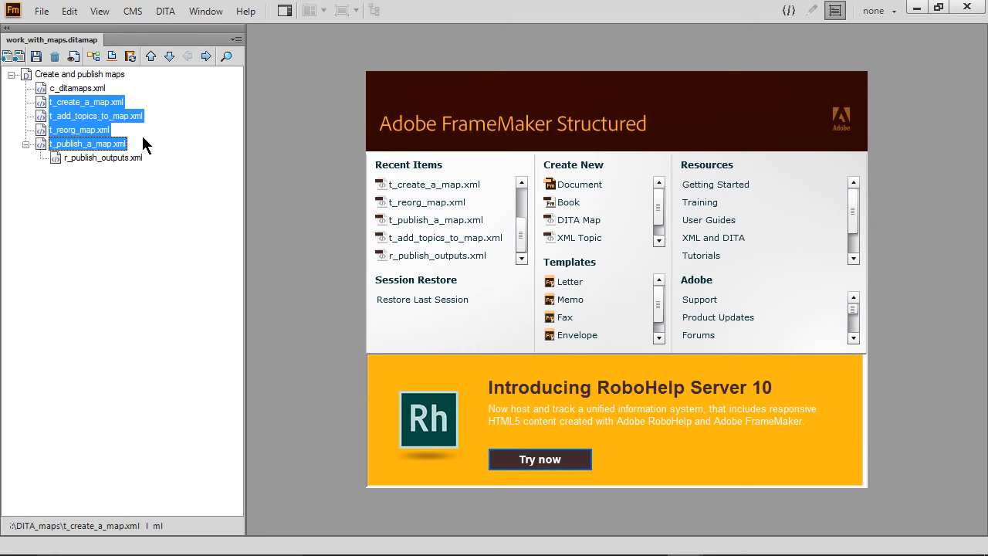
left_click(204, 60)
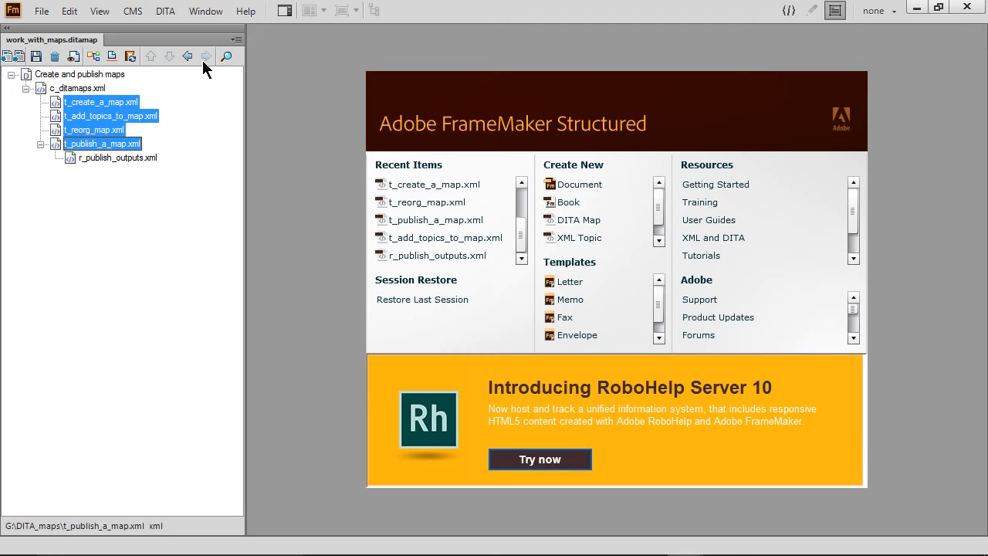
- Change the map title to 'Create and publish DITA maps' in the document view and return to the resource manager view
left_click(74, 56)
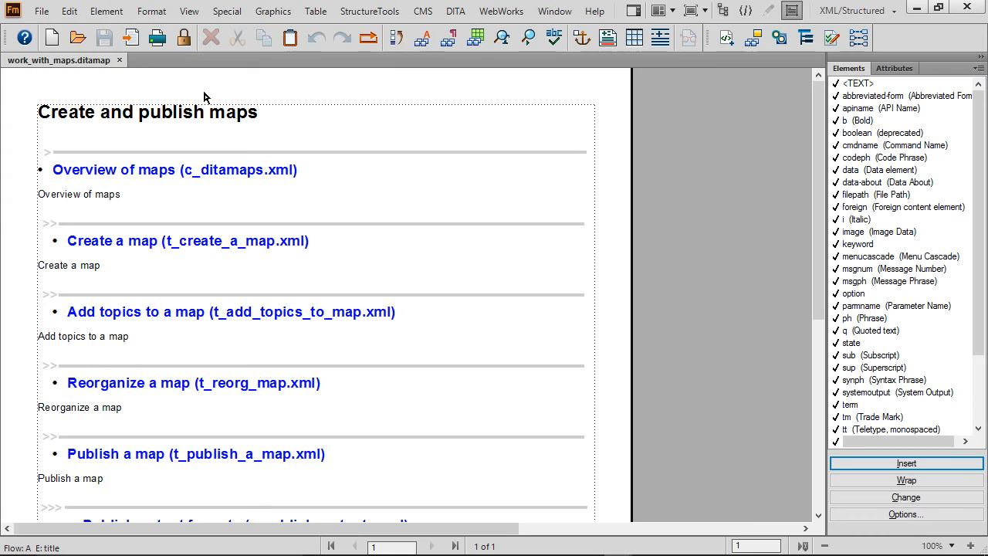
left_click(210, 115)
type("DITA")
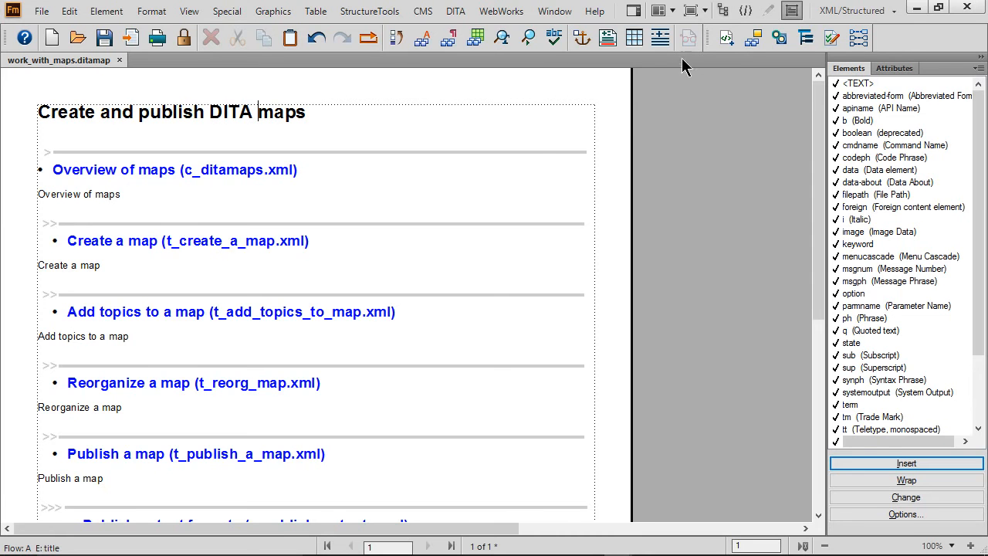
left_click(721, 12)
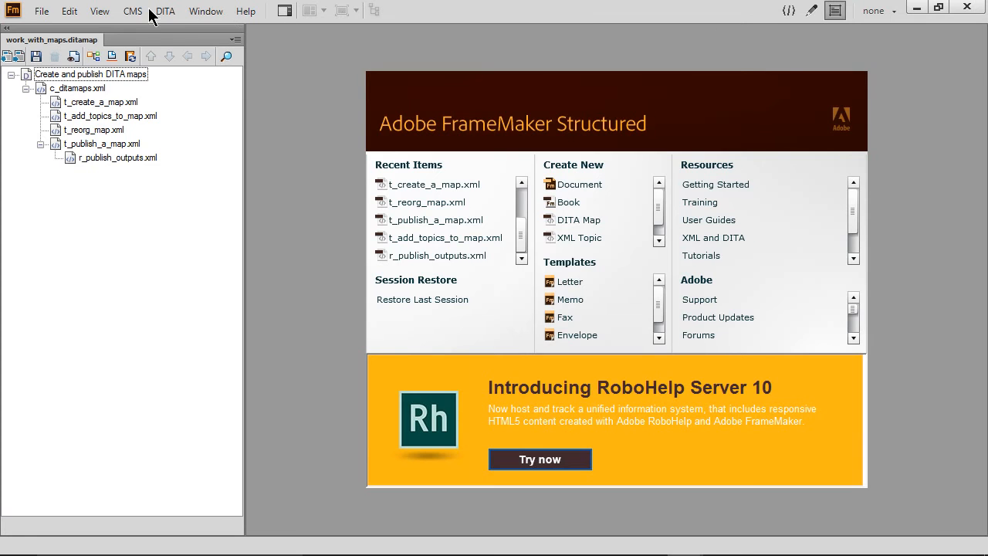
- Examine the file types offered for saving the DITA map under another name
left_click(41, 11)
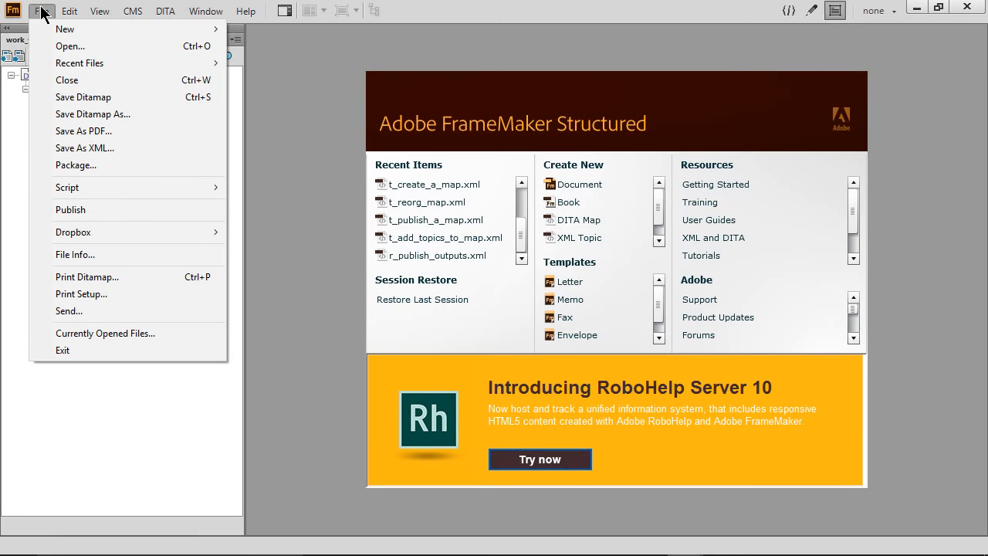
left_click(116, 115)
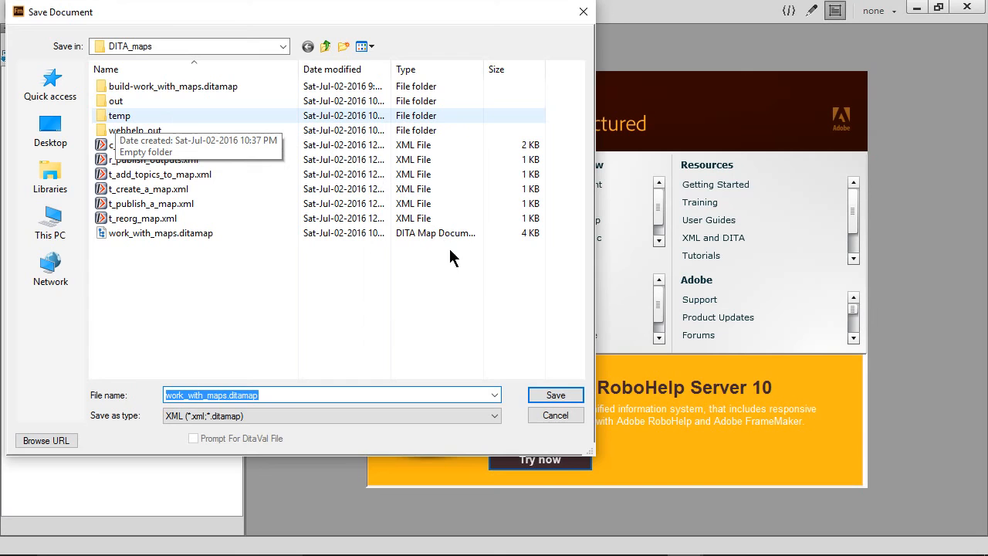
left_click(494, 417)
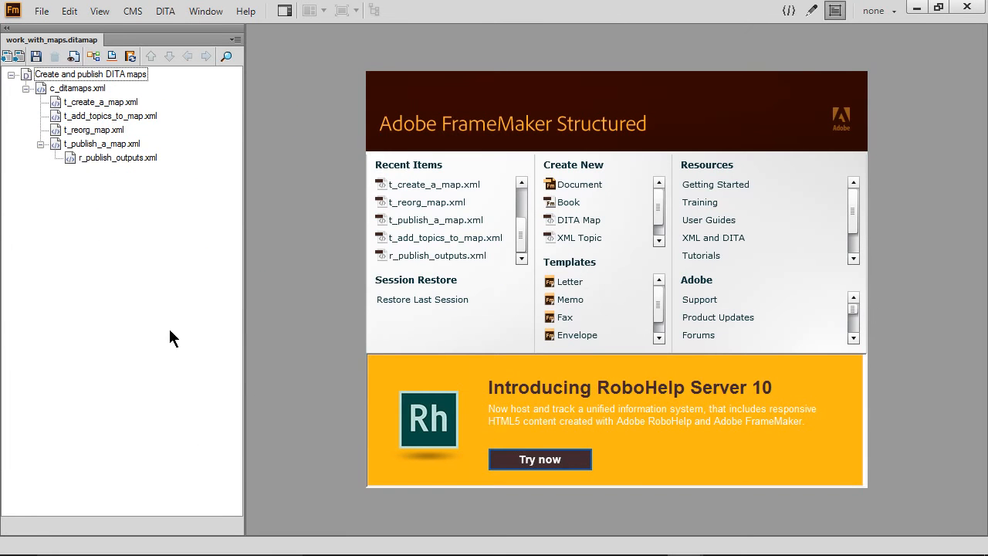
- Open the publishing options for work_with_maps.ditamap and examine the available output formats
left_click(42, 13)
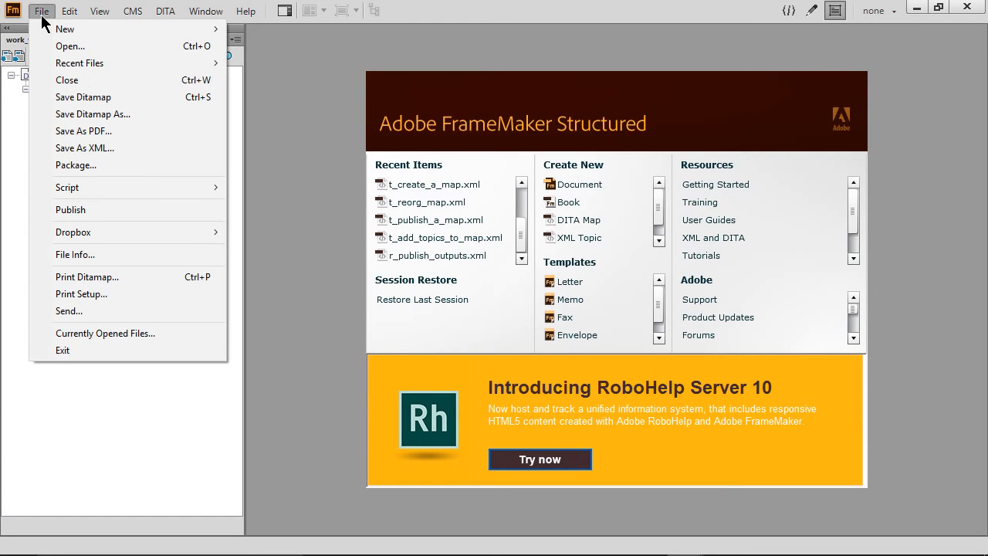
left_click(112, 212)
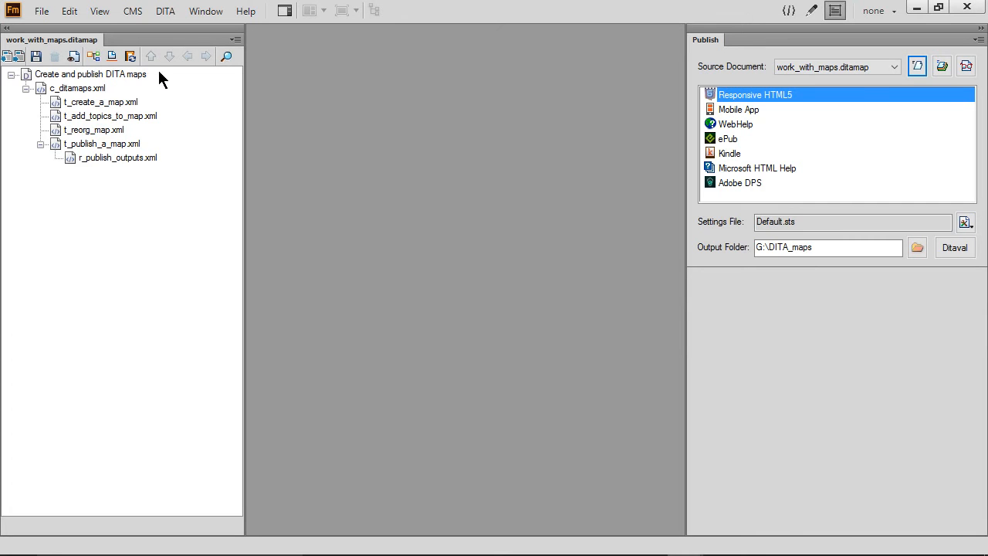
left_click(162, 12)
left_click(231, 248)
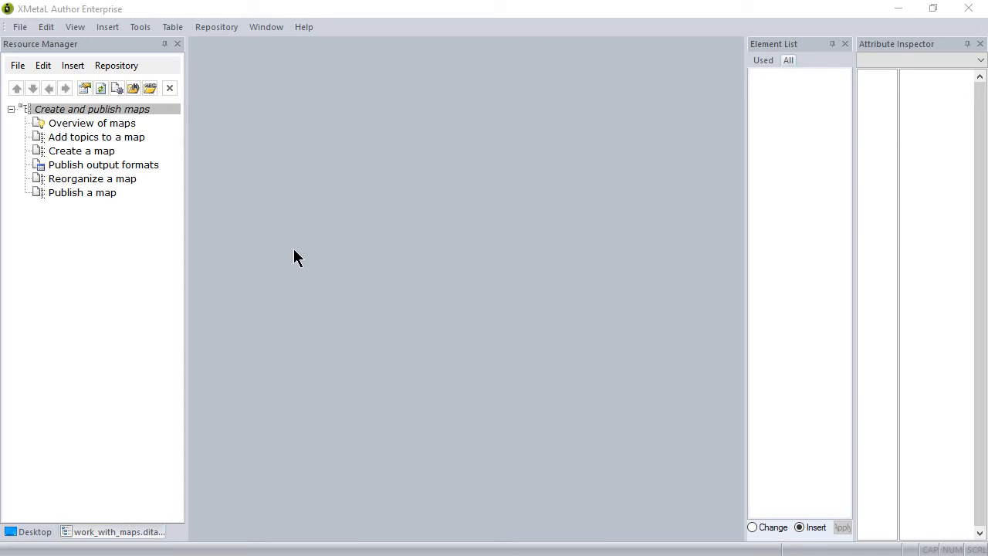
- In XMetaL, move the 'Publish output formats' topic below 'Publish a map' and nest it under that topic
left_click(37, 166)
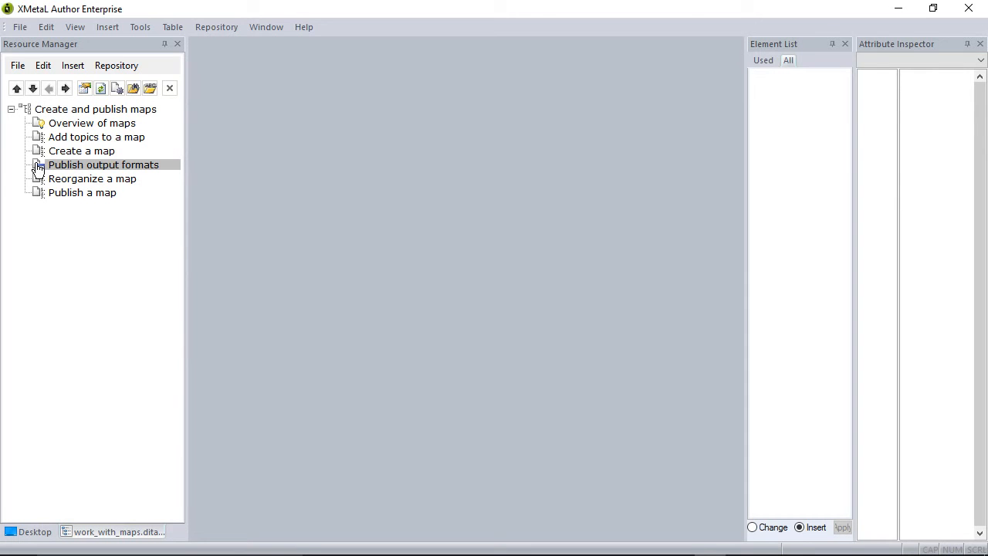
left_click(32, 89)
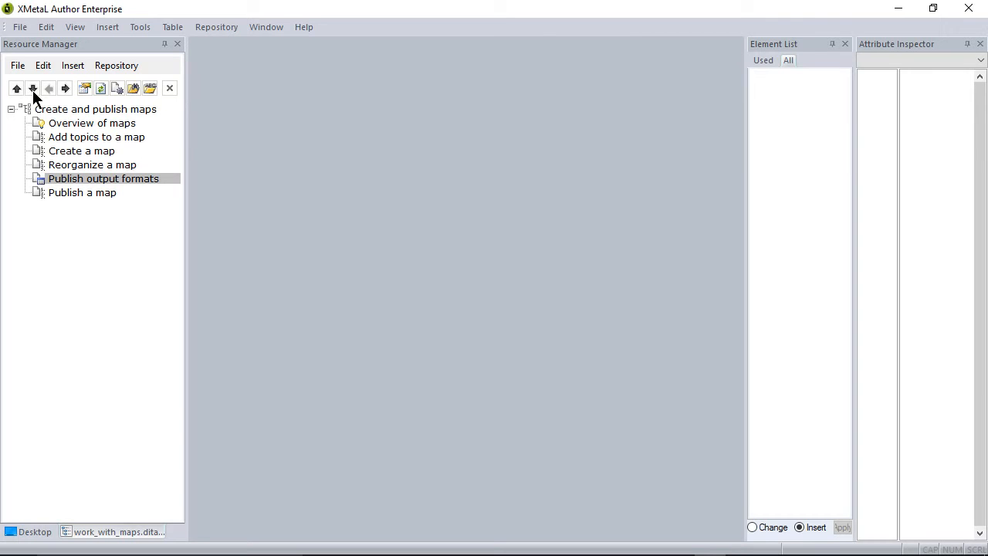
left_click(32, 89)
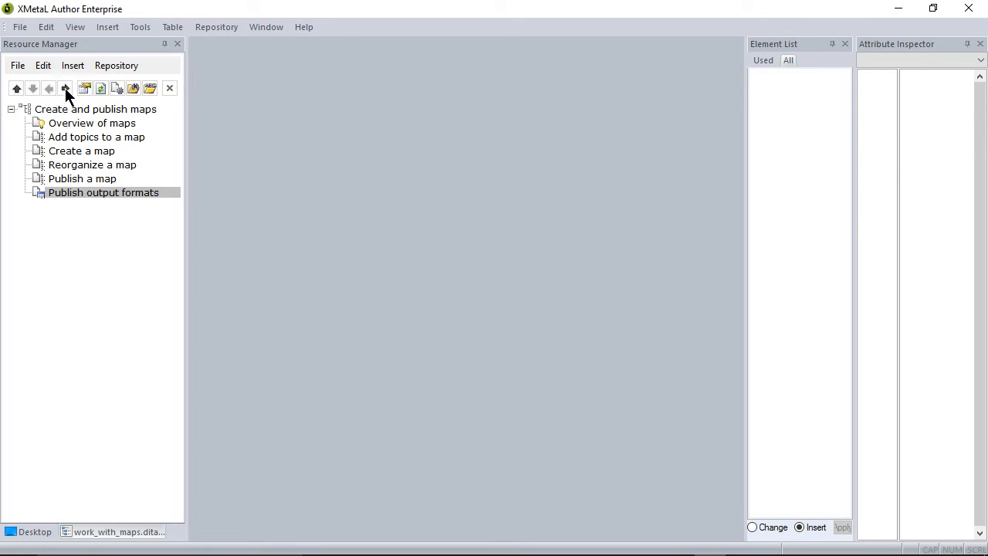
left_click(66, 88)
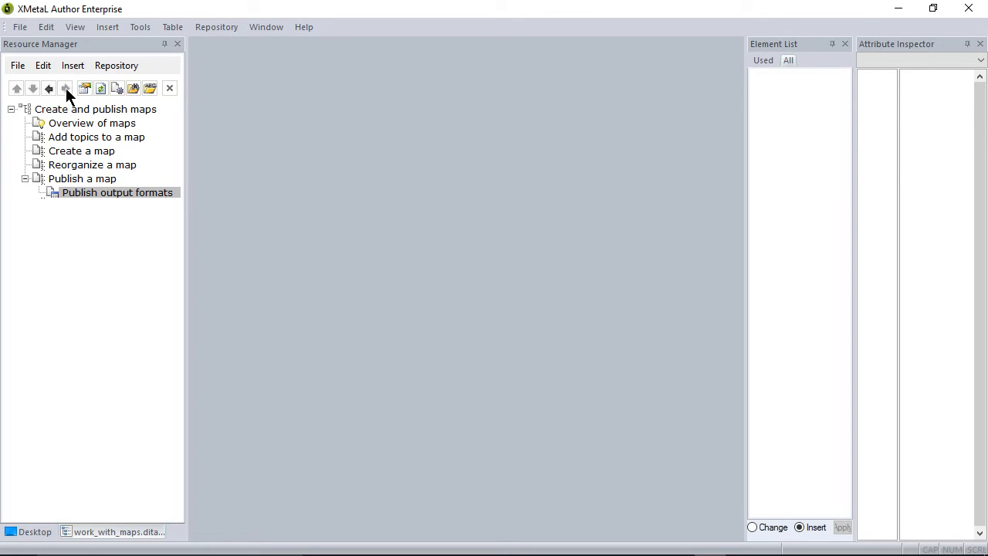
- Nest 'Add topics to a map', 'Create a map', 'Reorganize a map' and 'Publish a map' under 'Overview of maps'
left_click(40, 136)
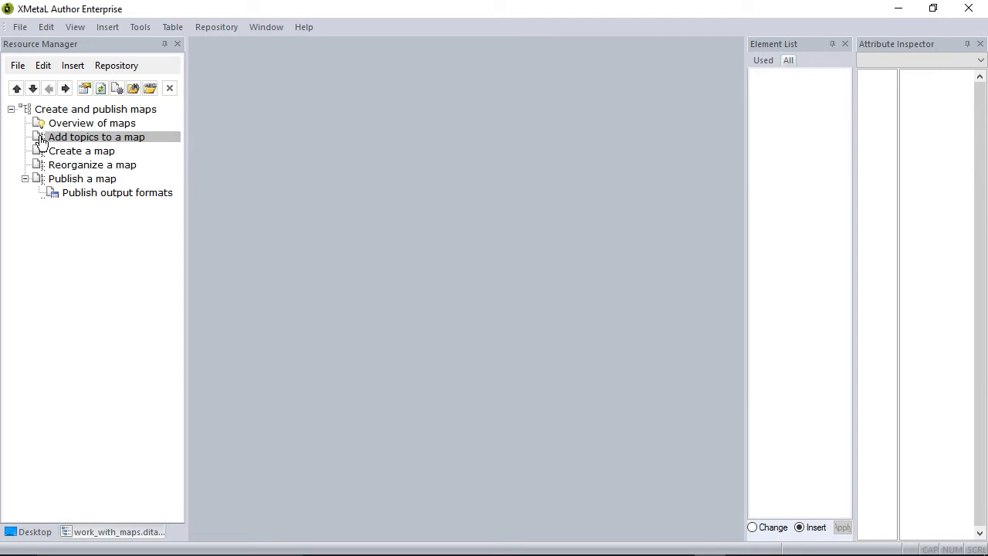
left_click(65, 89)
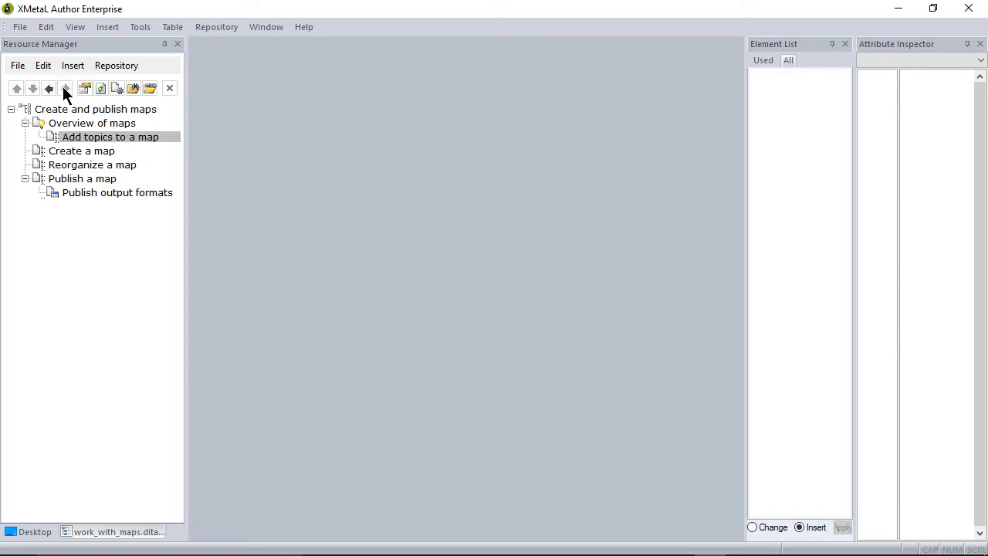
left_click(37, 149)
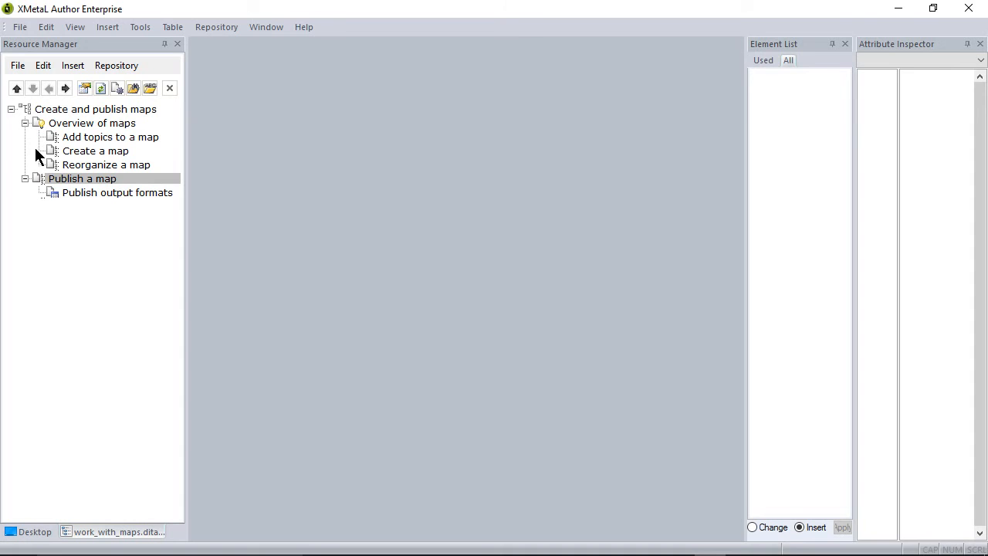
left_click_drag(37, 182, 50, 171)
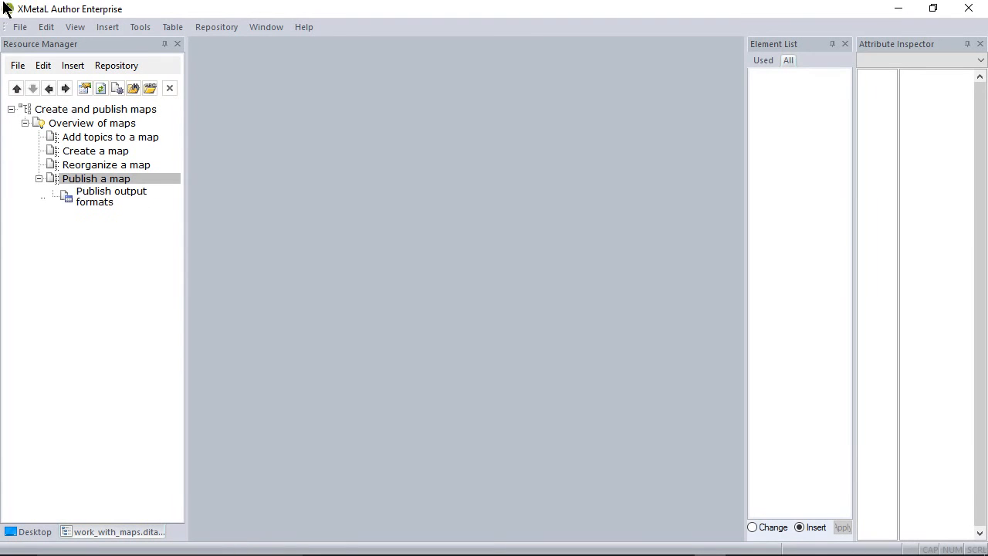
- Examine the map's element structure in the XML view and switch back to the map view
left_click(18, 67)
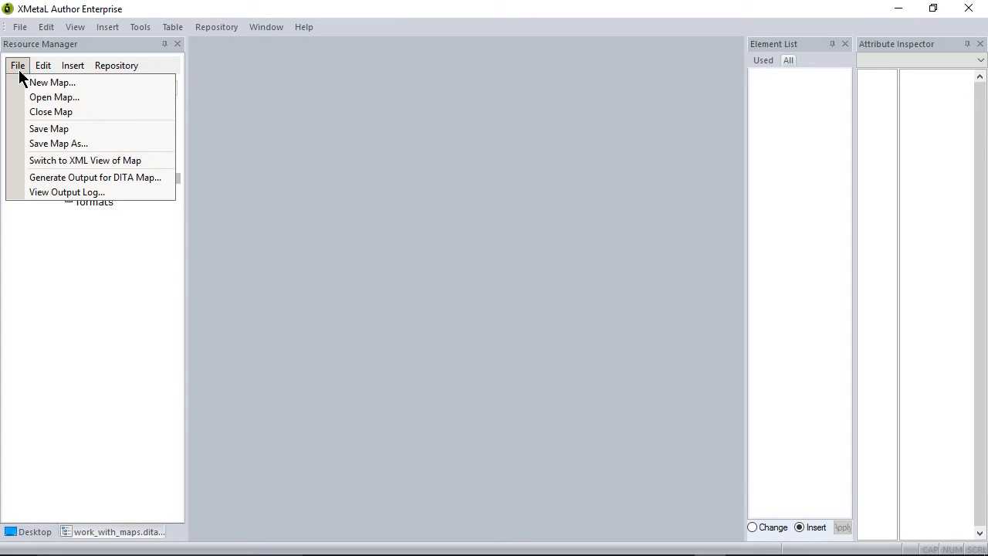
left_click(90, 161)
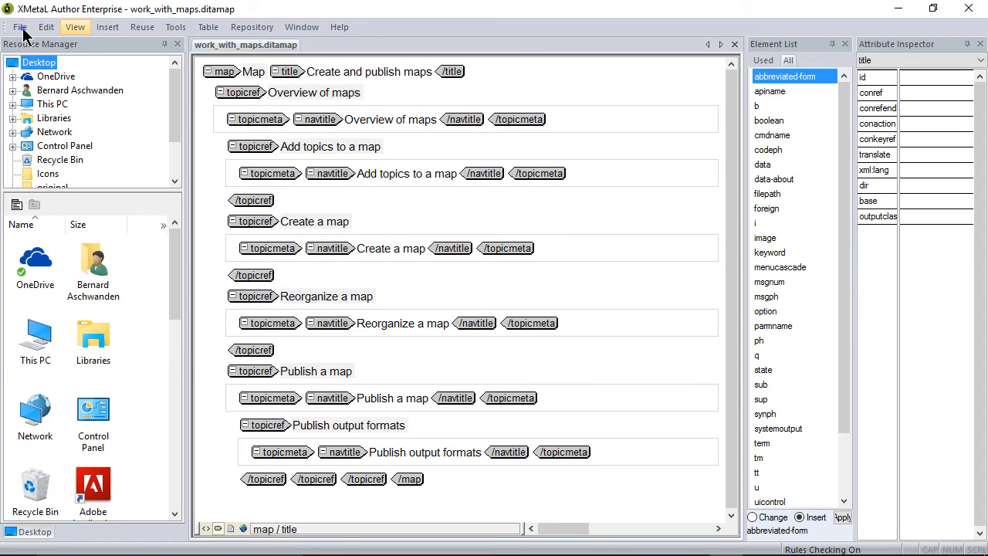
left_click(21, 28)
left_click(74, 176)
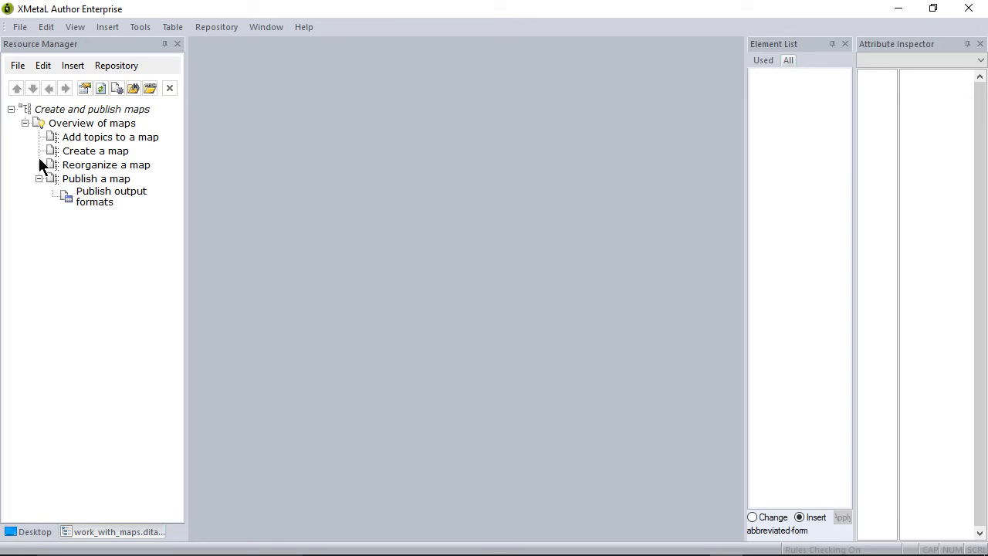
- Open the output generation settings for work_with_maps.ditamap and examine the available deliverable types
left_click(17, 66)
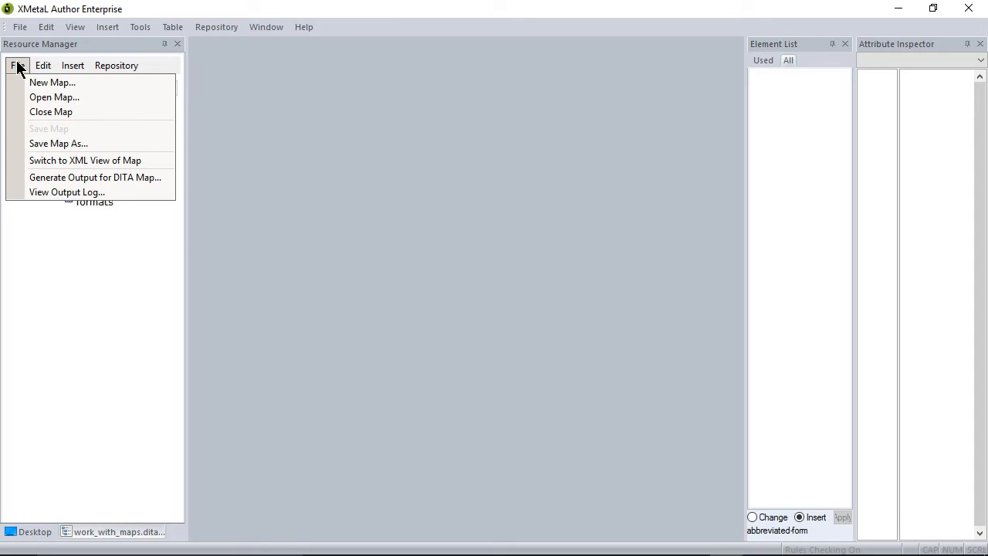
left_click(105, 179)
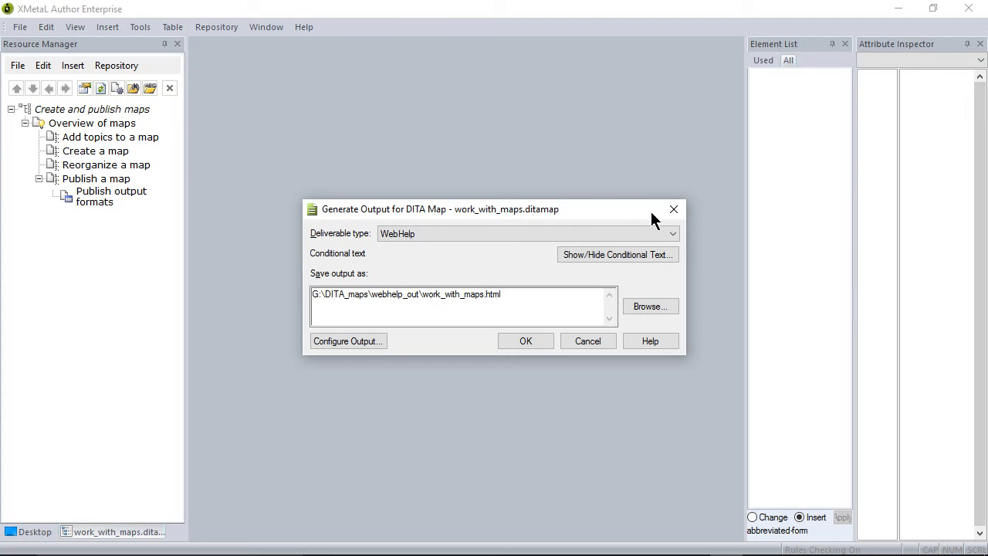
left_click(673, 234)
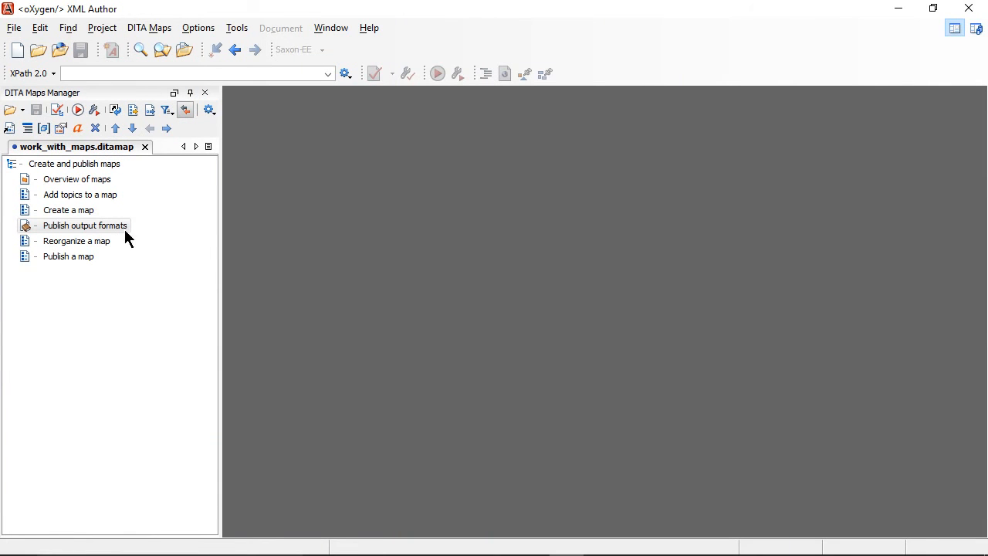
- In oXygen XML Author, try nesting 'Publish output formats' under 'Add topics to a map' and return it to its place below 'Create a map'
left_click(26, 227)
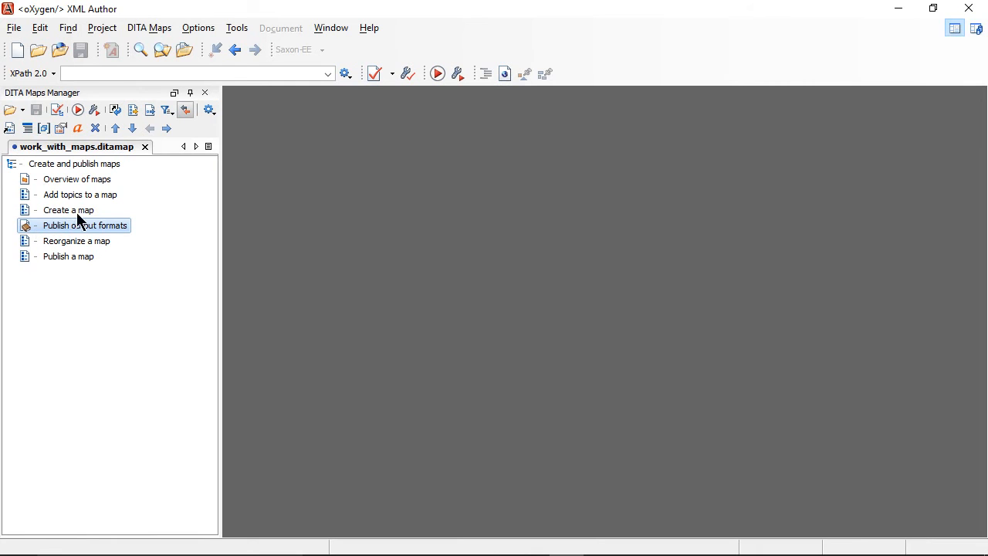
left_click(114, 130)
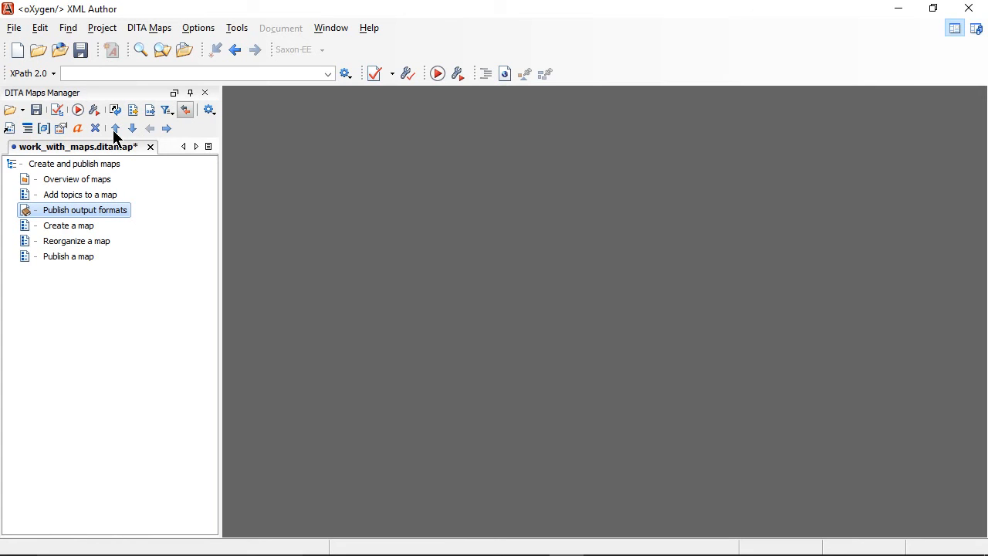
left_click(167, 130)
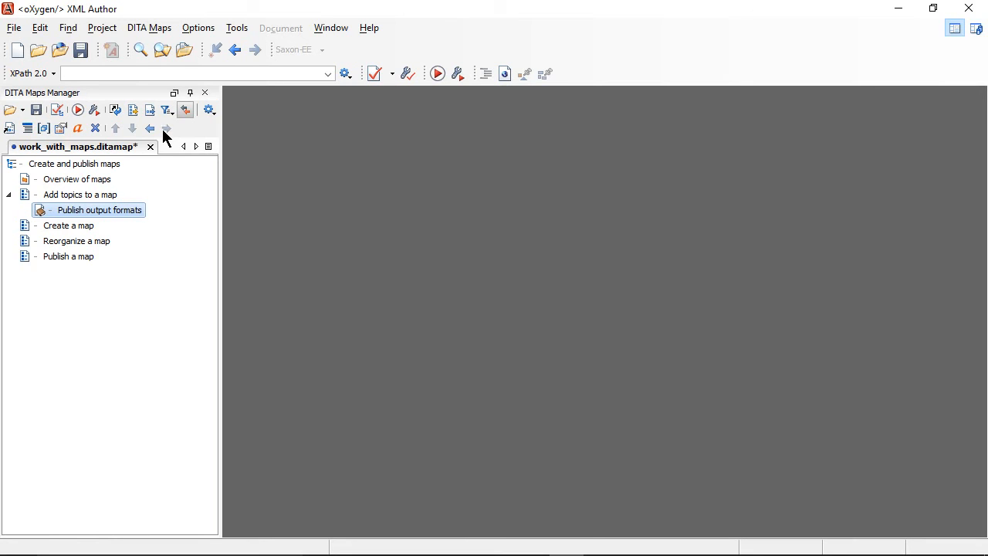
left_click(149, 128)
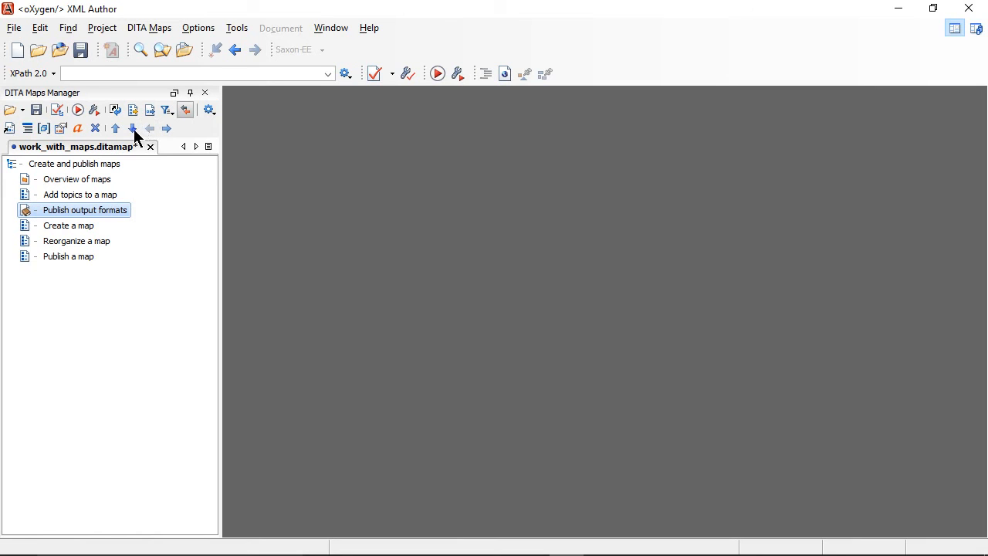
left_click(133, 128)
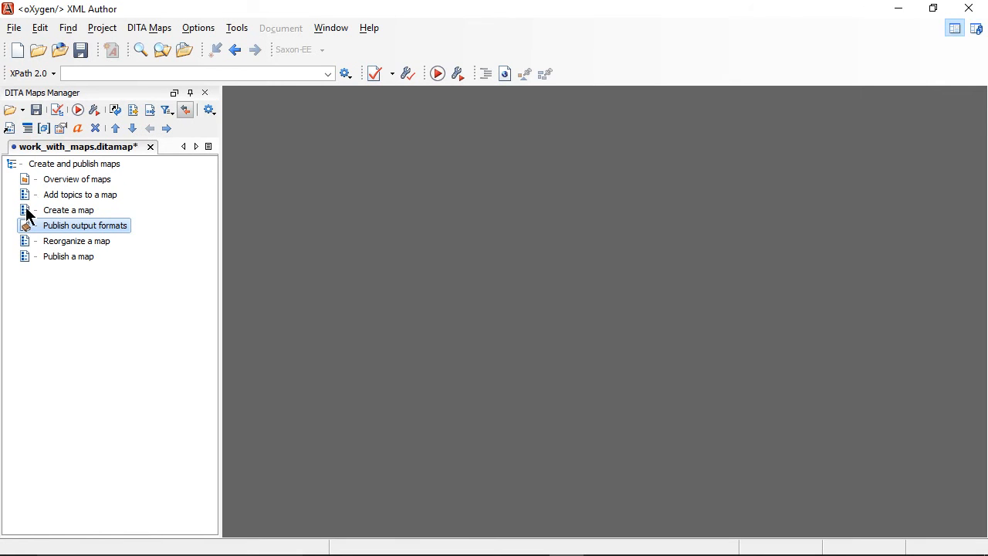
- Nest 'Publish output formats' under 'Publish a map', and nest the four task topics under 'Overview of maps'
left_click_drag(25, 226, 59, 267)
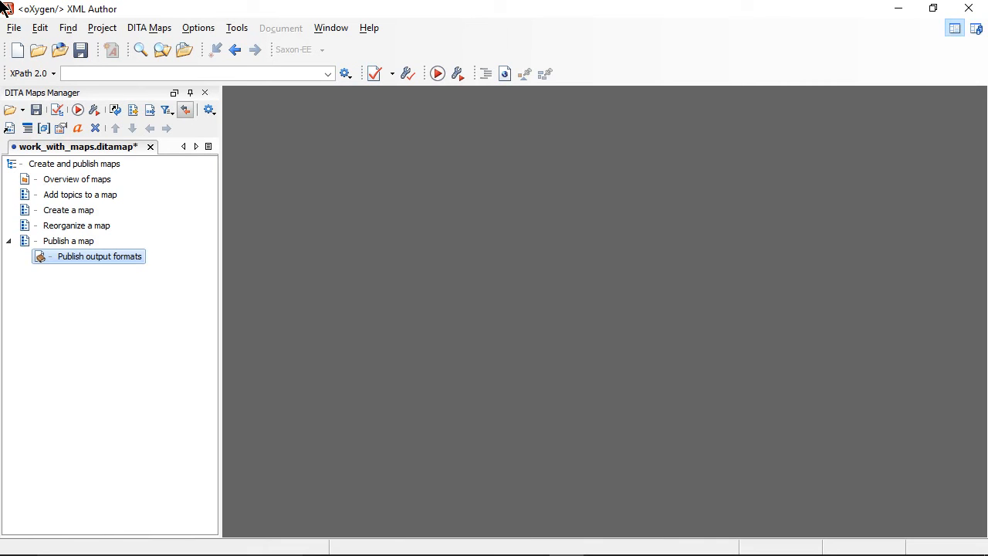
left_click(25, 198)
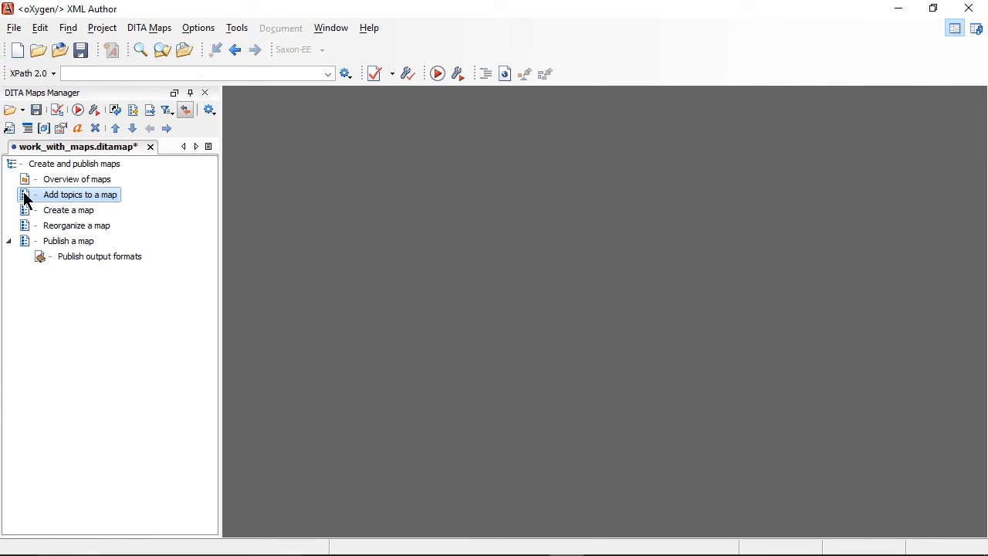
left_click(68, 242, "shift")
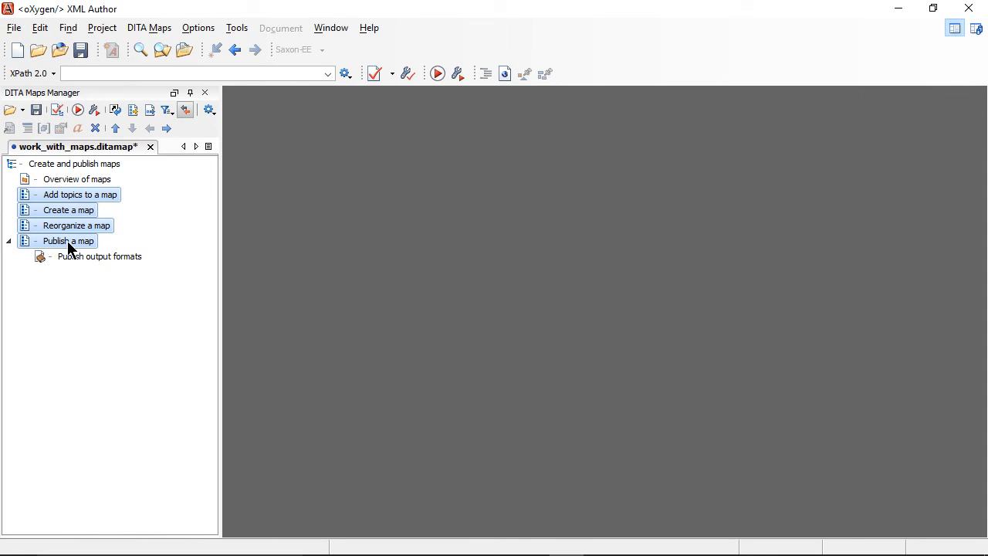
left_click(165, 129)
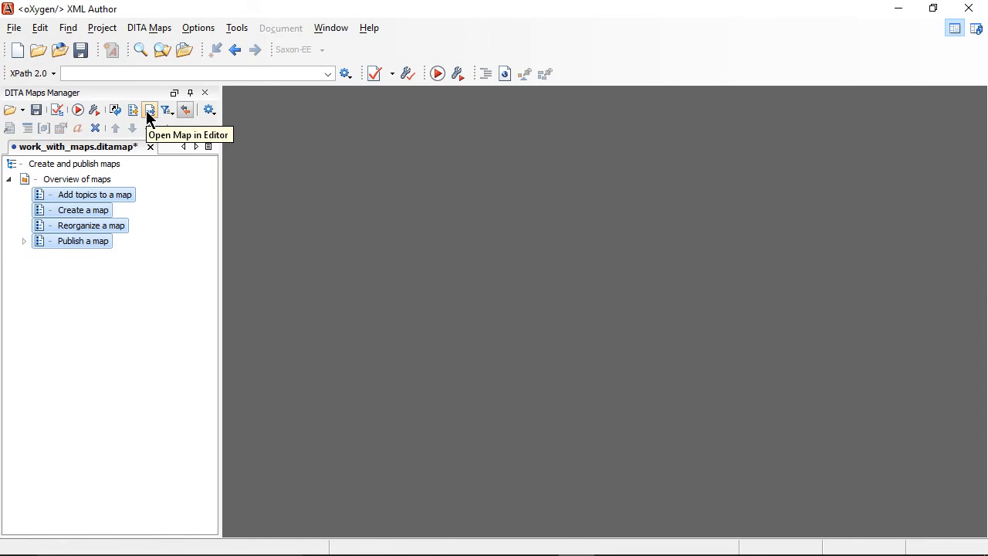
- Examine the map's element structure in the editor, show the map in the DITA Maps Manager view and close the editor copy
left_click(149, 112)
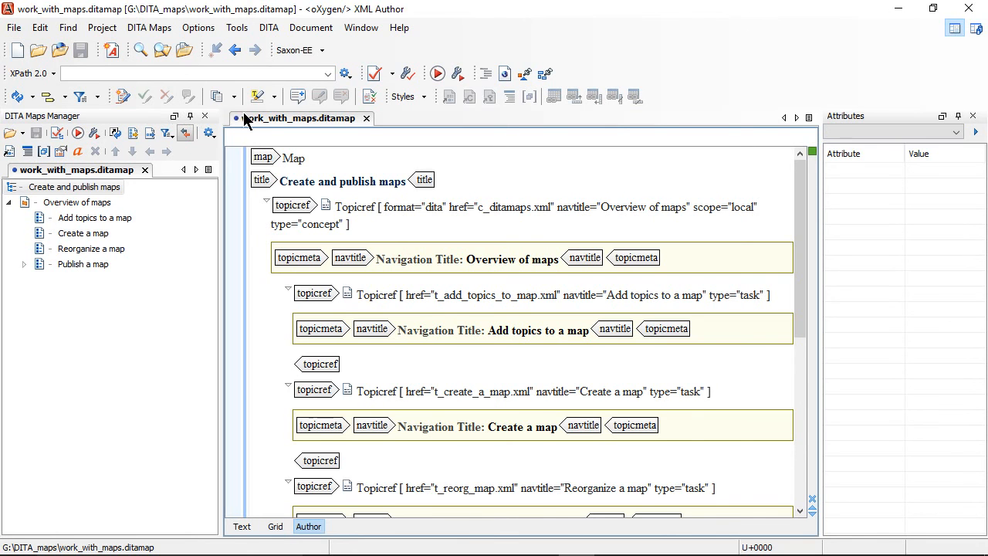
right_click(269, 125)
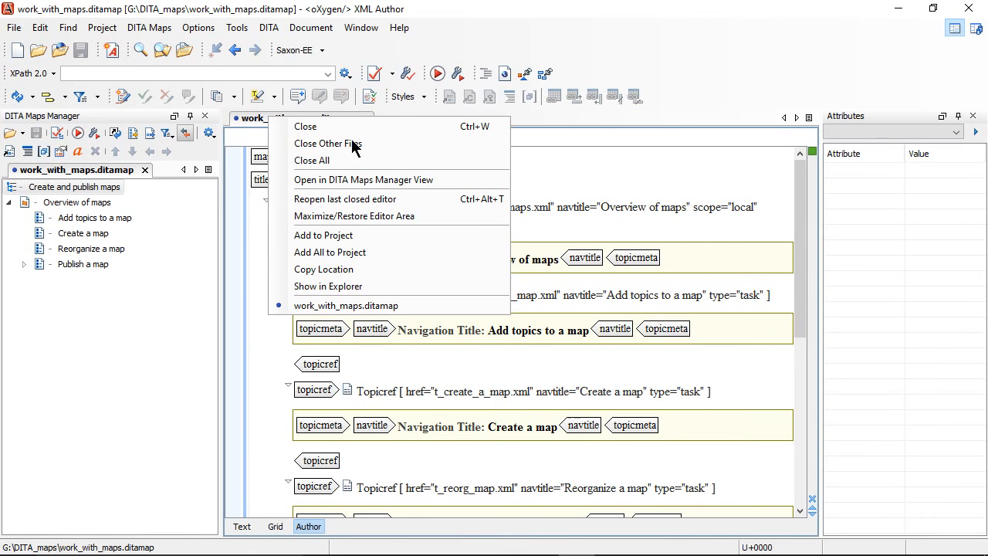
left_click(369, 184)
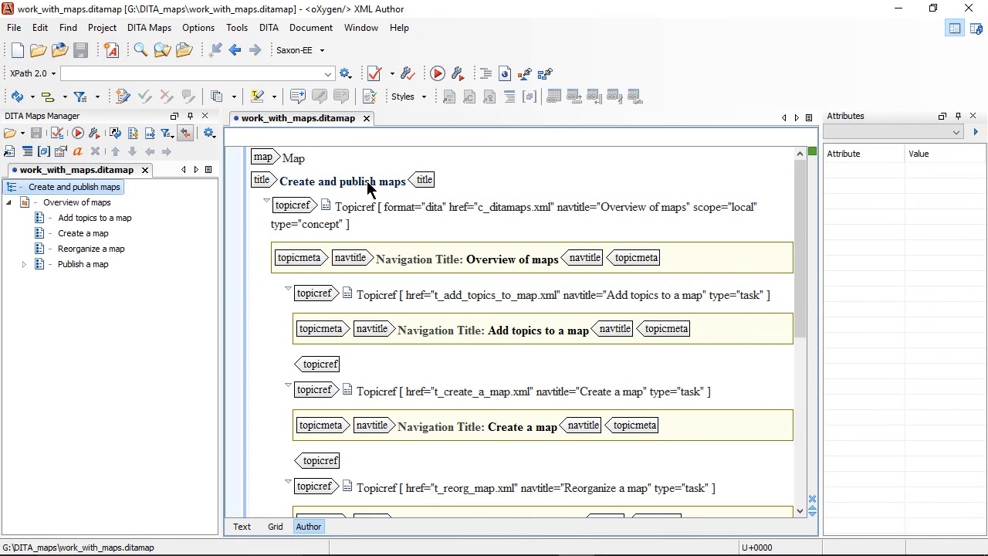
left_click(366, 118)
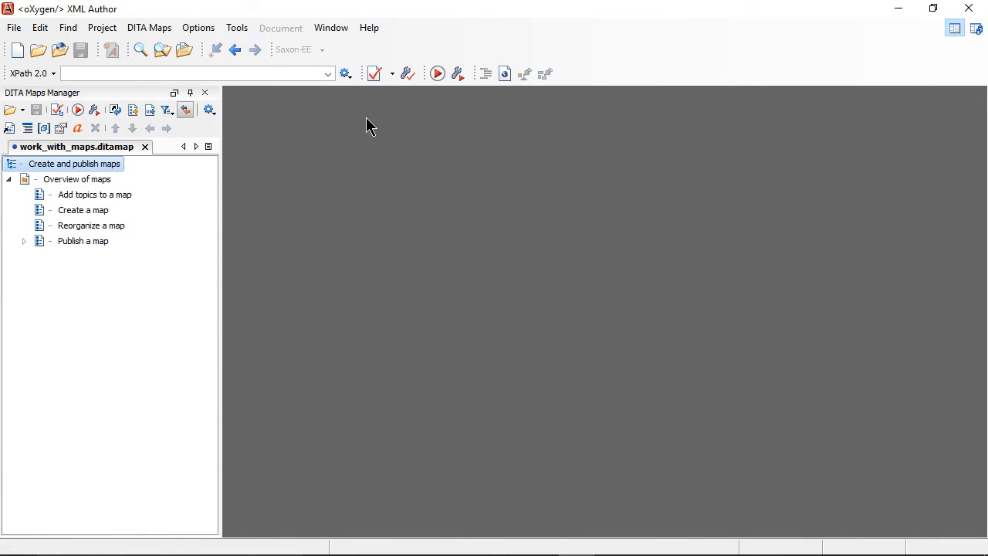
- Open the transformation scenario configuration for work_with_maps.ditamap and examine the available output scenarios
left_click(94, 110)
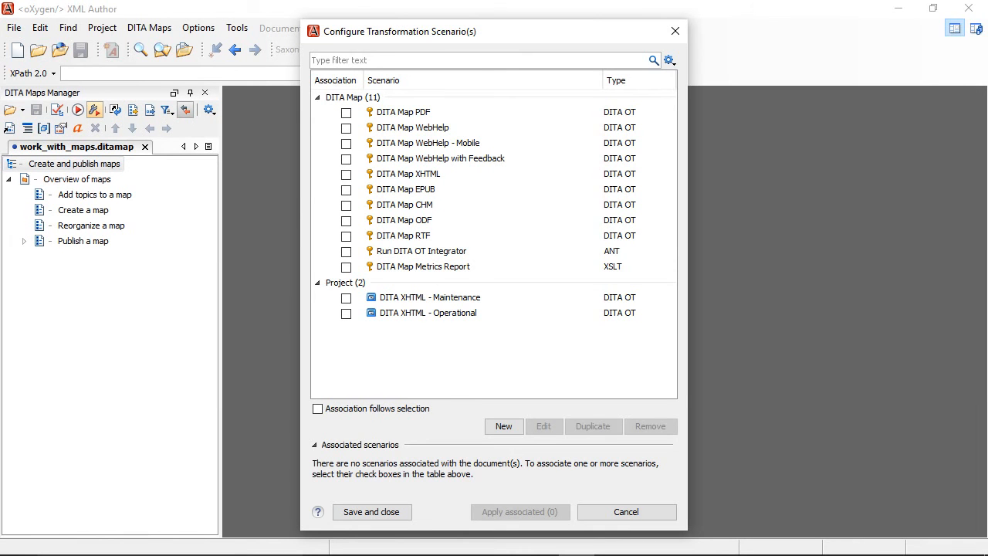
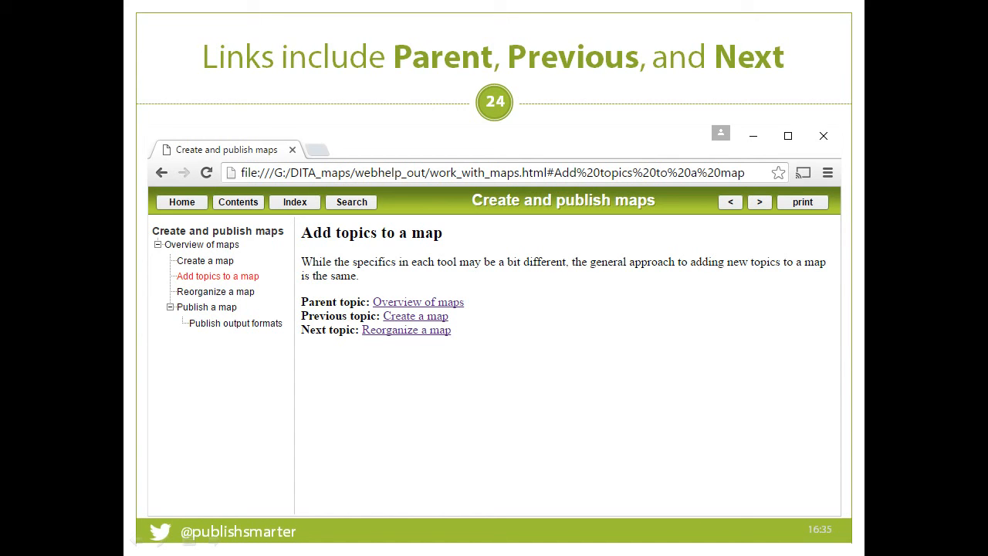
key("Right")
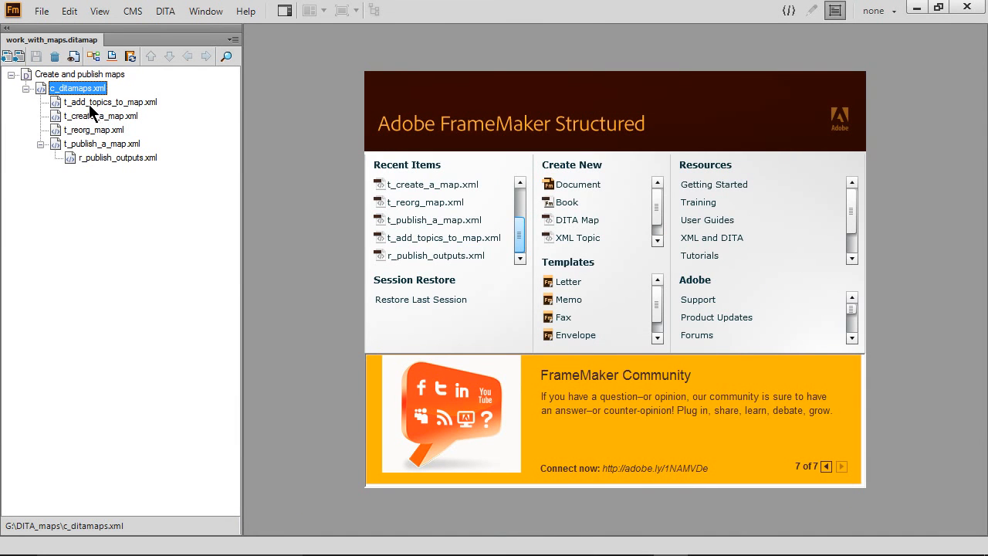
- In FrameMaker, open the attributes of the c_ditamaps.xml topic reference and open the collection-type value for editing
right_click(66, 88)
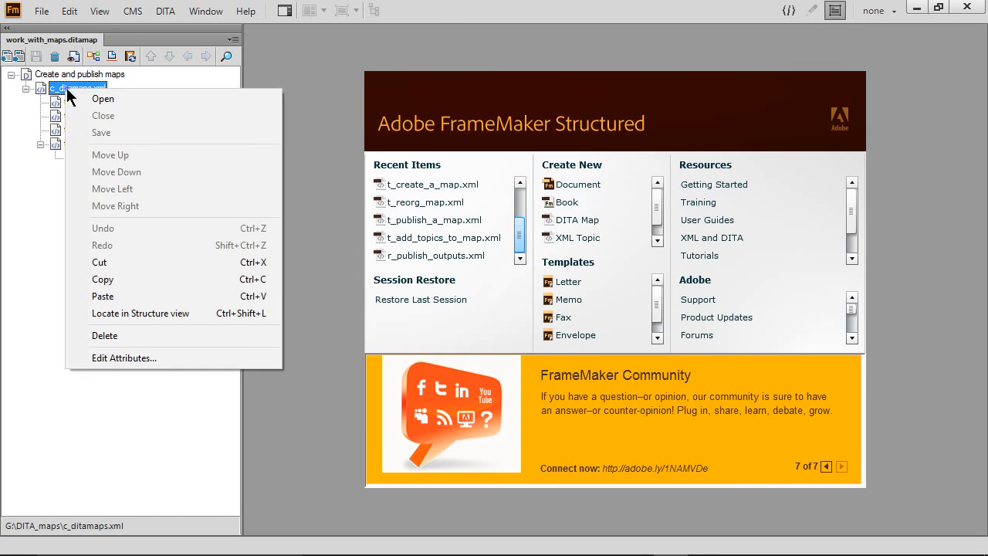
left_click(141, 357)
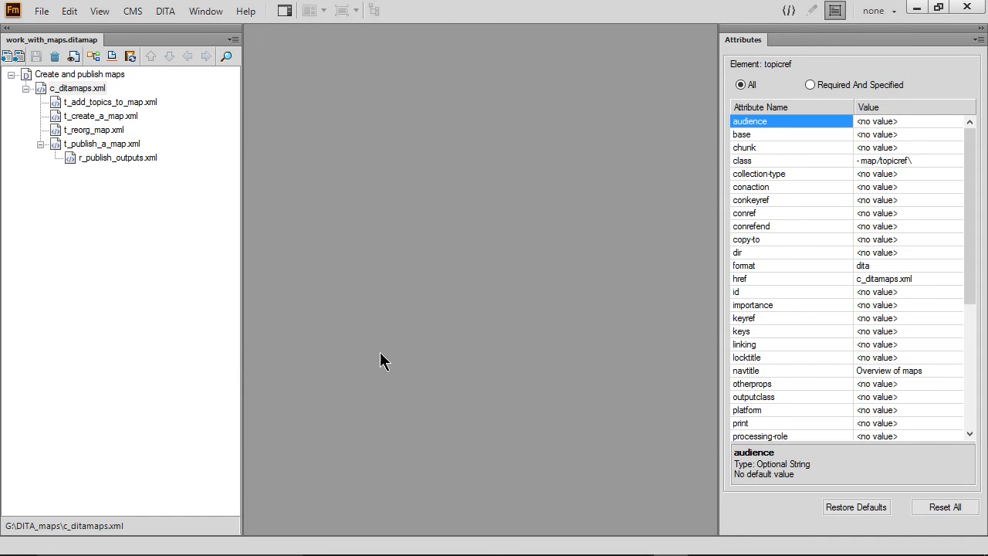
left_click(956, 175)
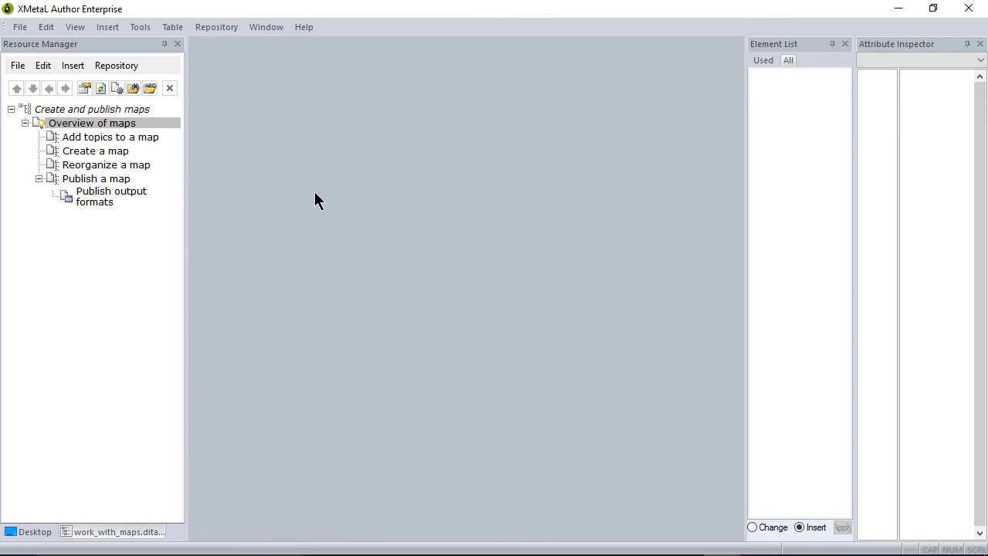
- In XMetaL, open the element properties of 'Overview of maps' and open the collection-type value among its other attributes
right_click(37, 127)
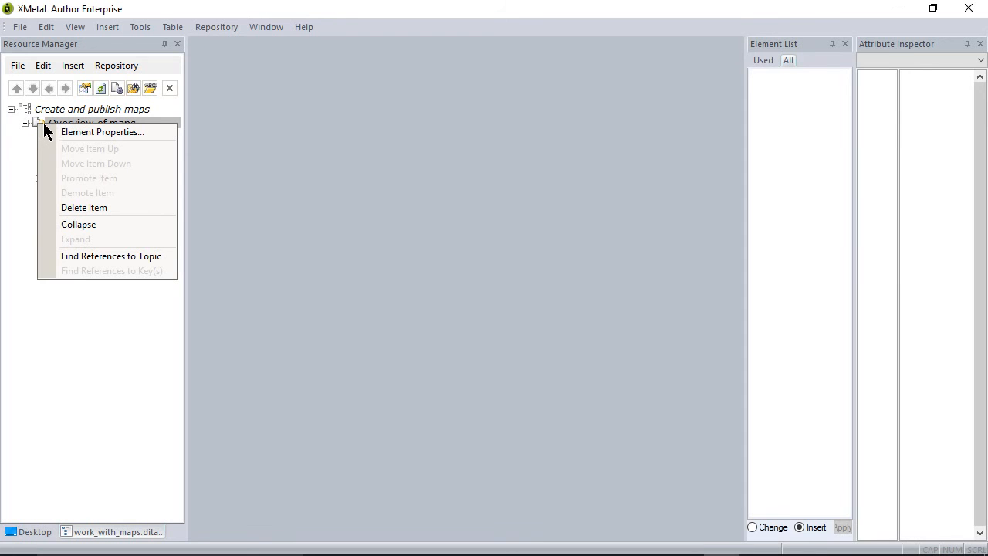
left_click(55, 128)
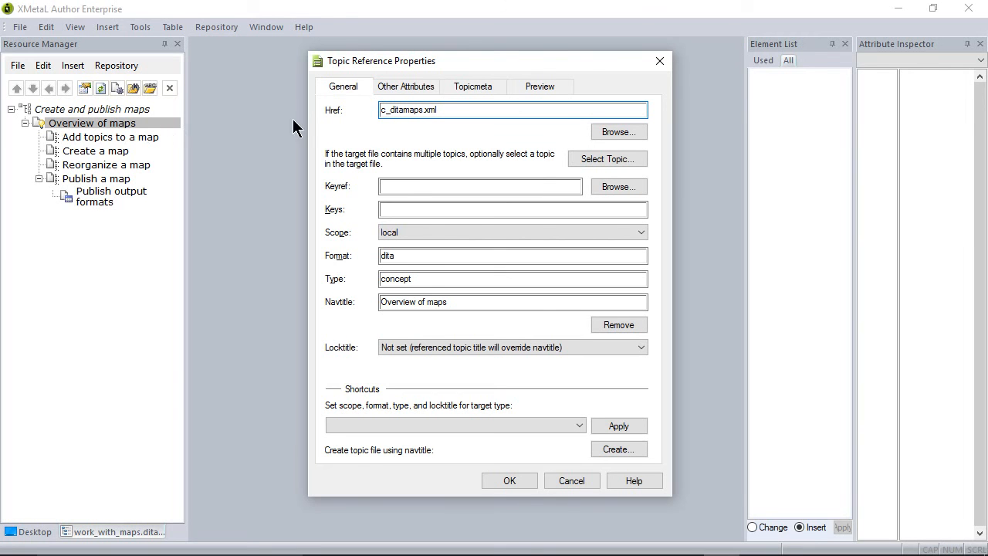
left_click(409, 85)
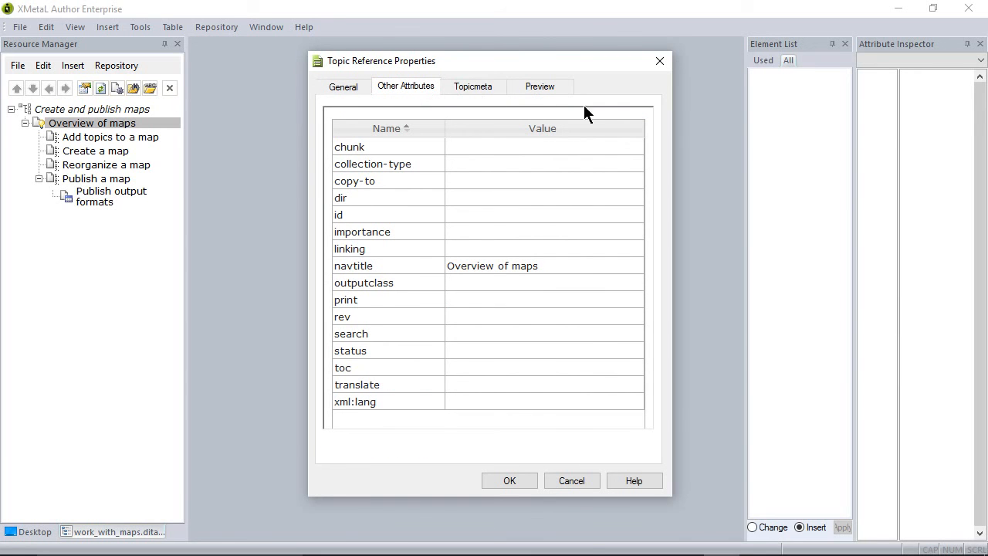
left_click(638, 164)
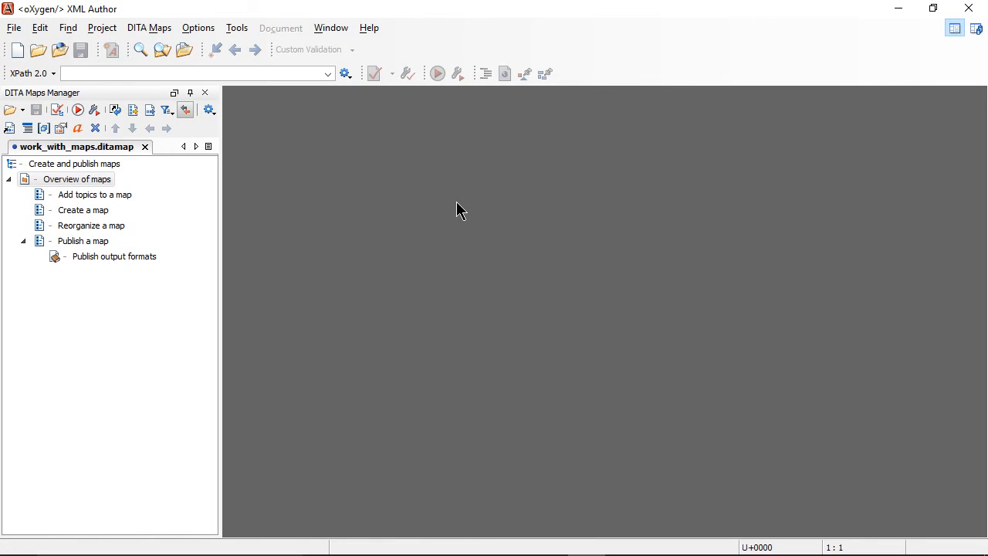
- In oXygen XML Author, set the collection type of the 'Overview of maps' topic reference to sequence
right_click(61, 181)
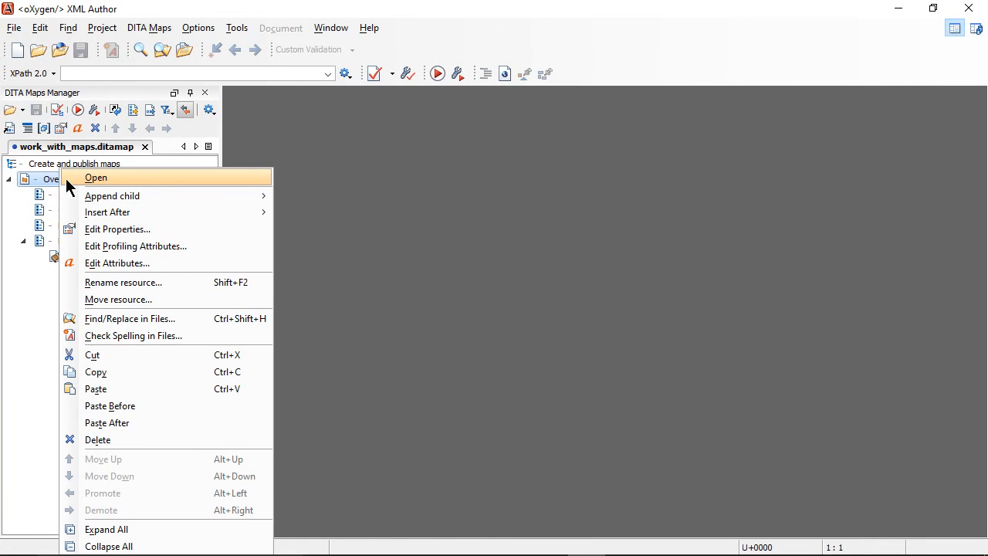
left_click(121, 230)
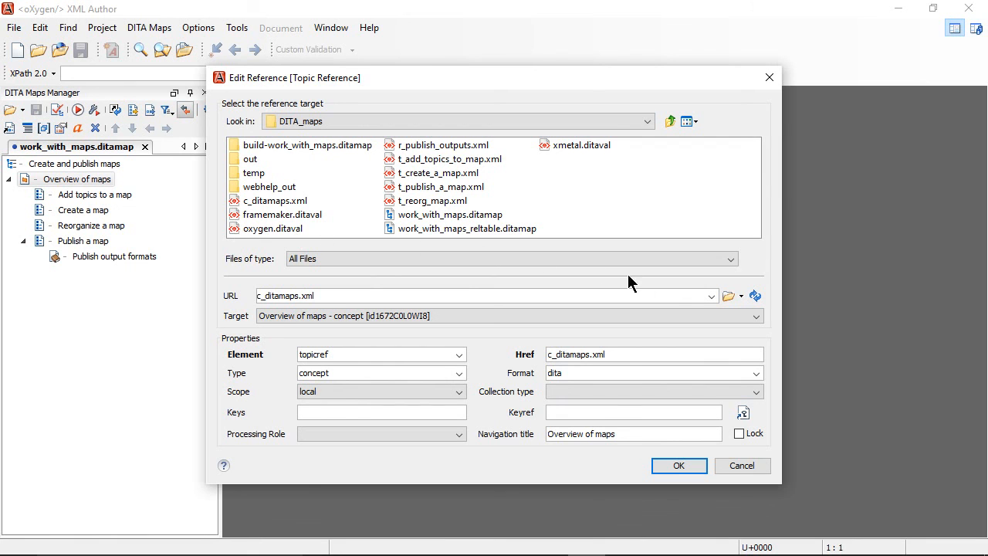
left_click(756, 391)
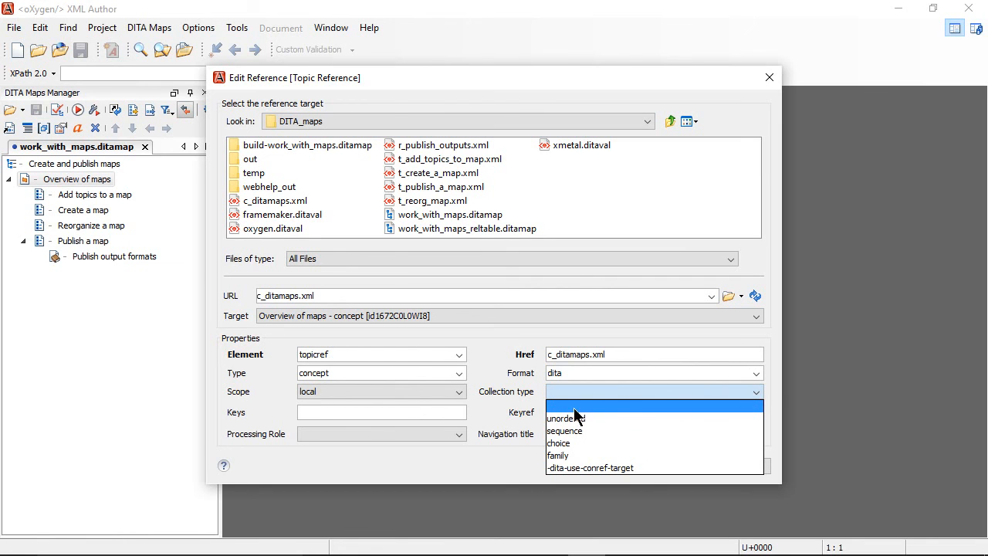
left_click(558, 433)
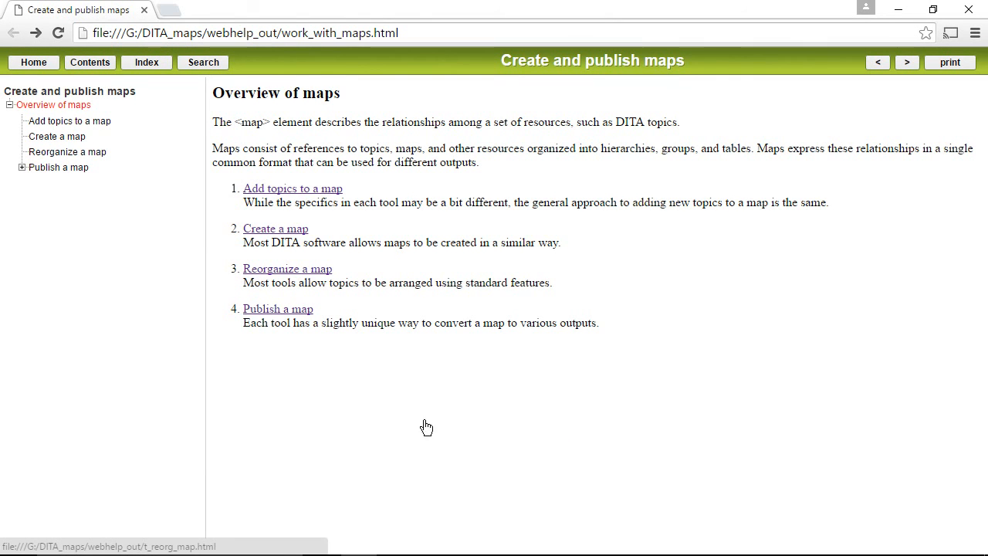
- In the browser, open the 'Publish a map' topic from the 'Overview of maps' page of the WebHelp output
left_click(280, 311)
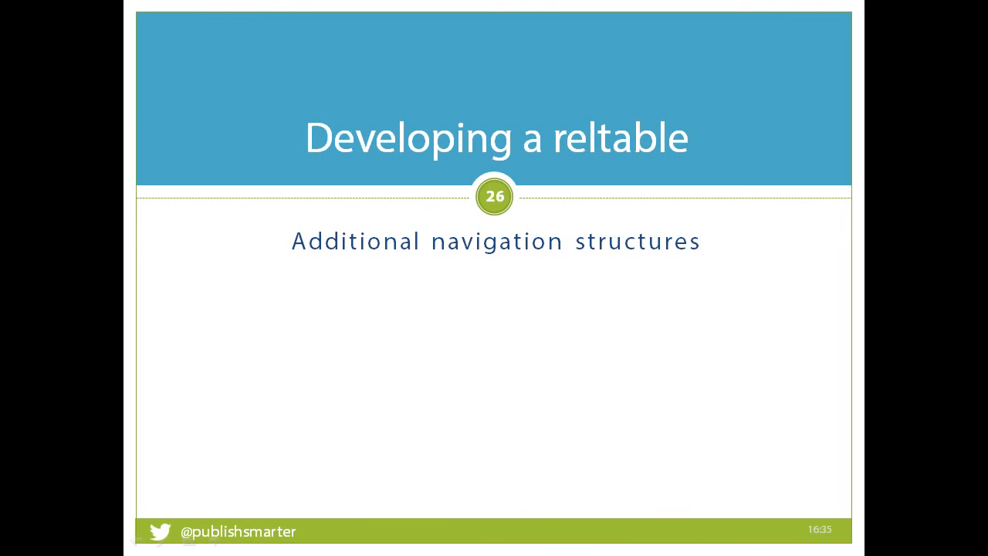
key("Right")
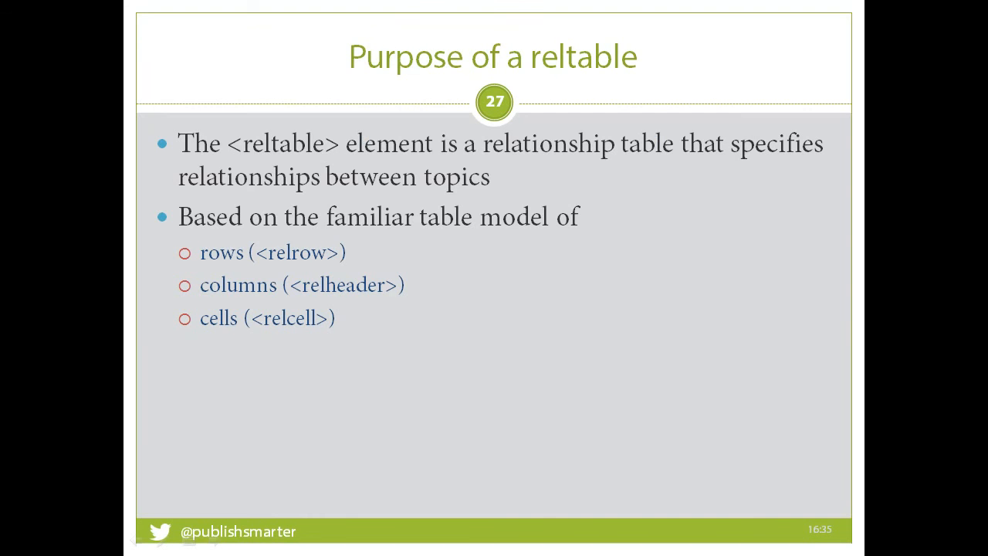